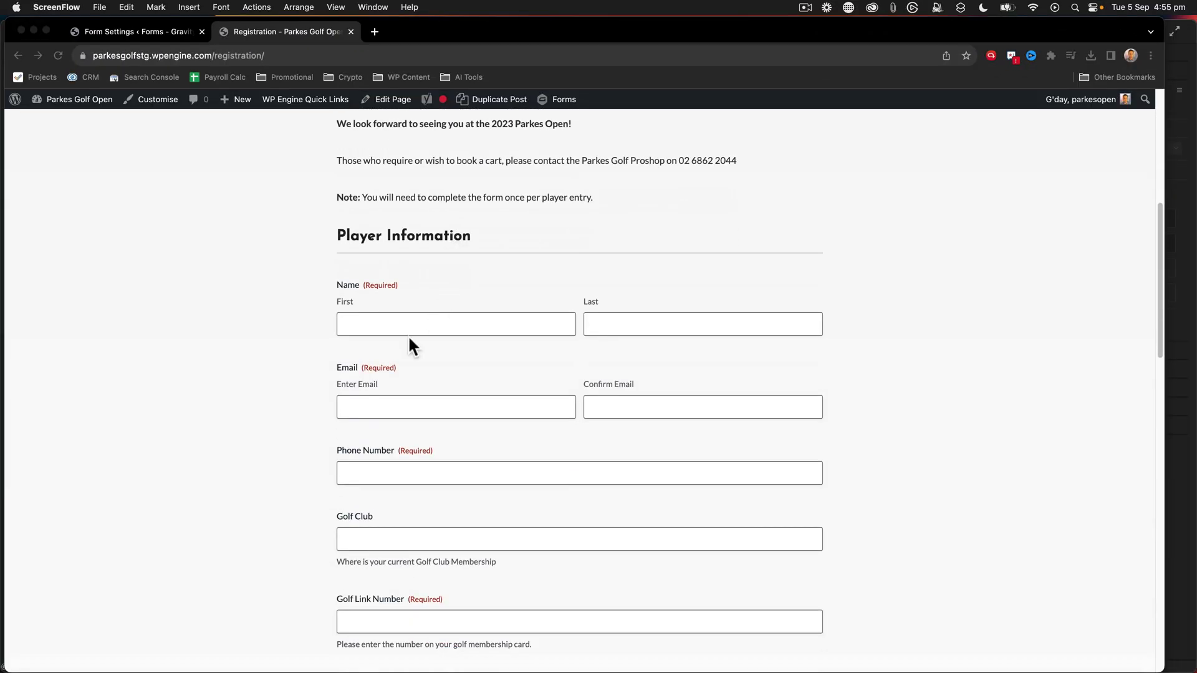
scroll(408, 338, "down", 3)
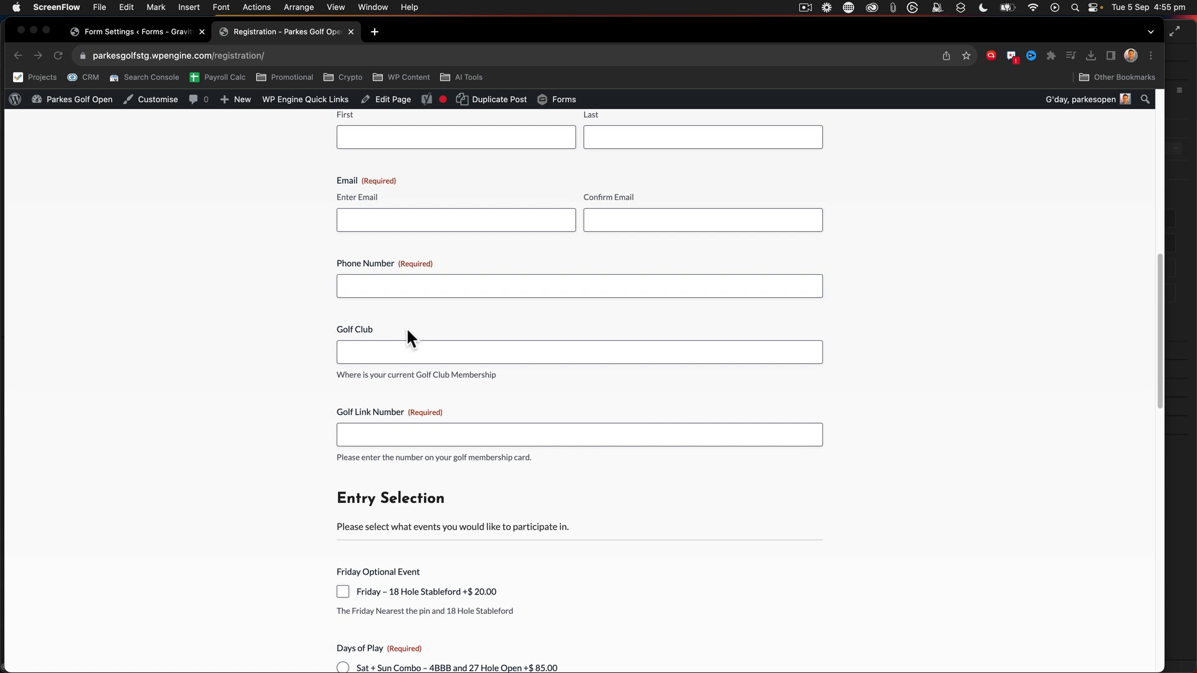
Scroll the registration page down to the Entry Selection and Reservations sections.
scroll(408, 339, "down", 5)
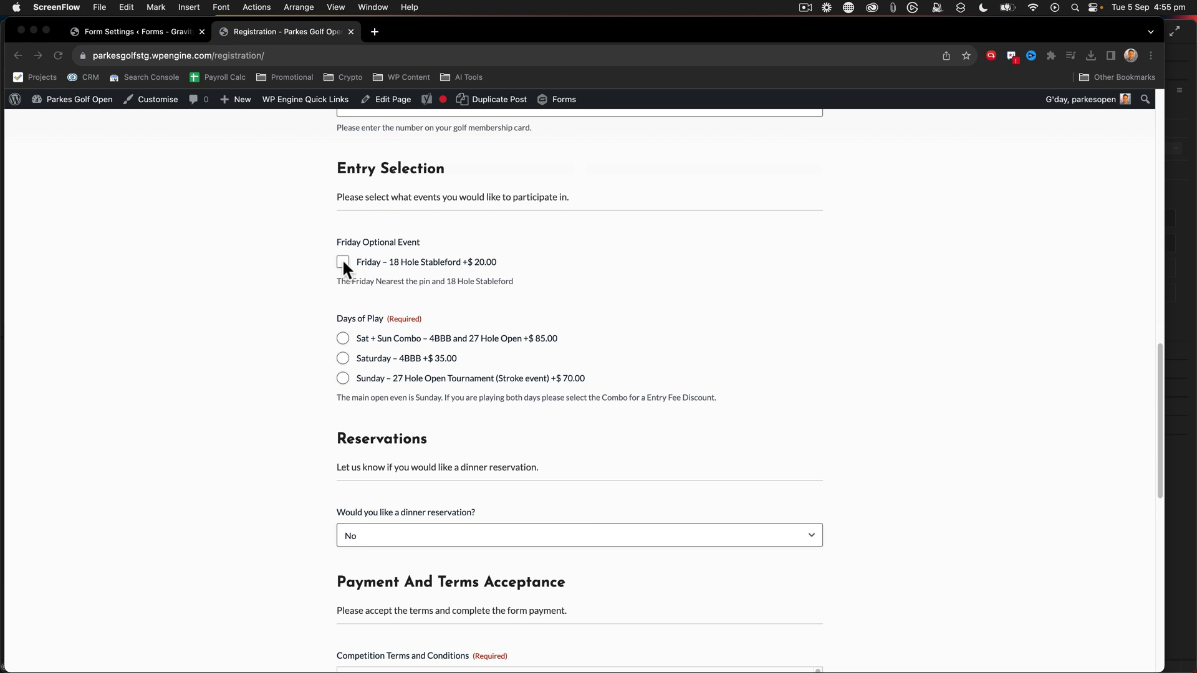
Choose Sat + Sun Combo and check both the Saturday and Sunday partner fields.
left_click(342, 337)
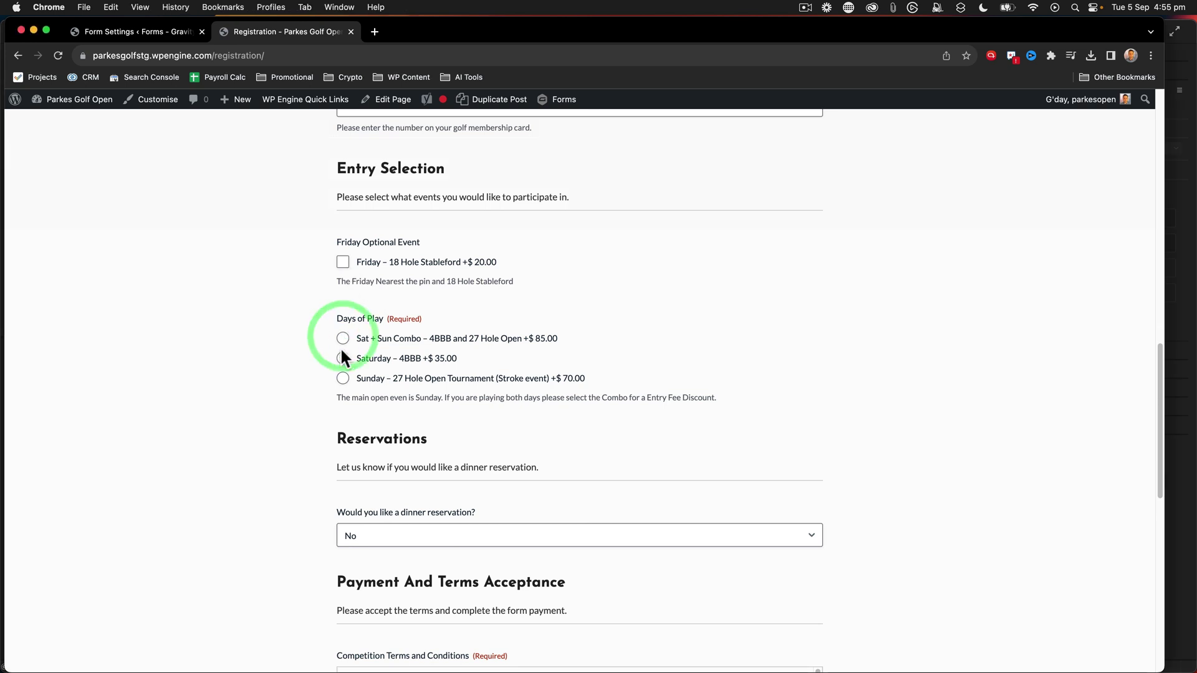
left_click(342, 336)
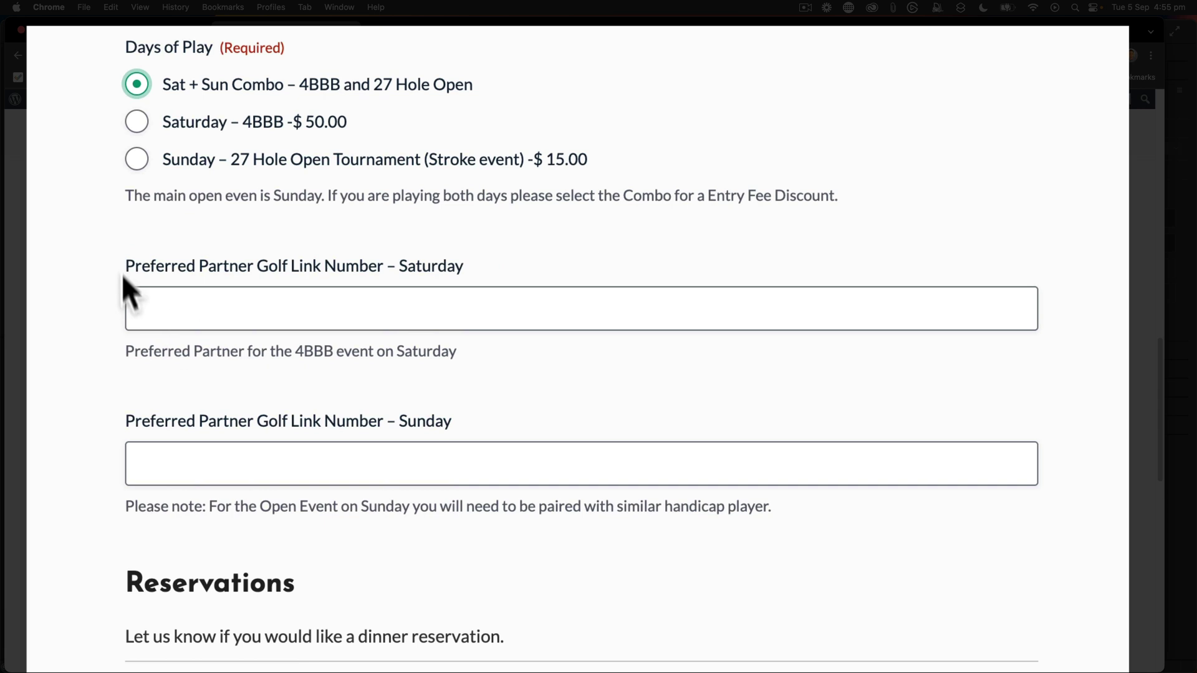
left_click_drag(335, 431, 511, 429)
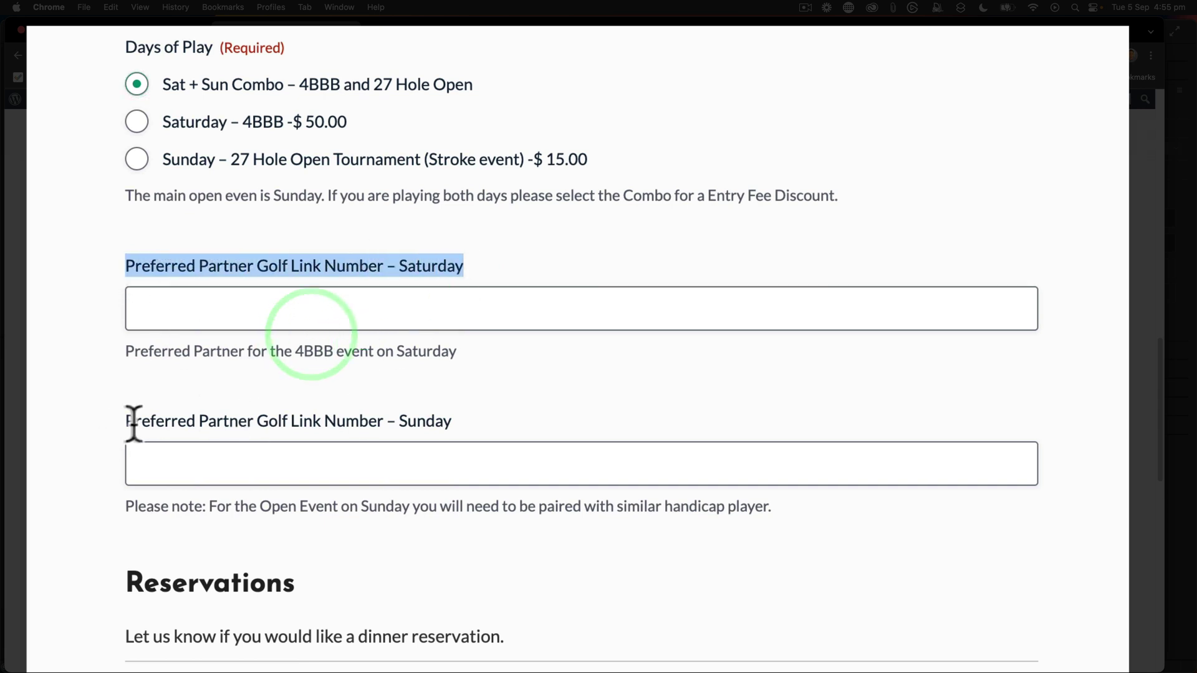
left_click_drag(128, 422, 457, 421)
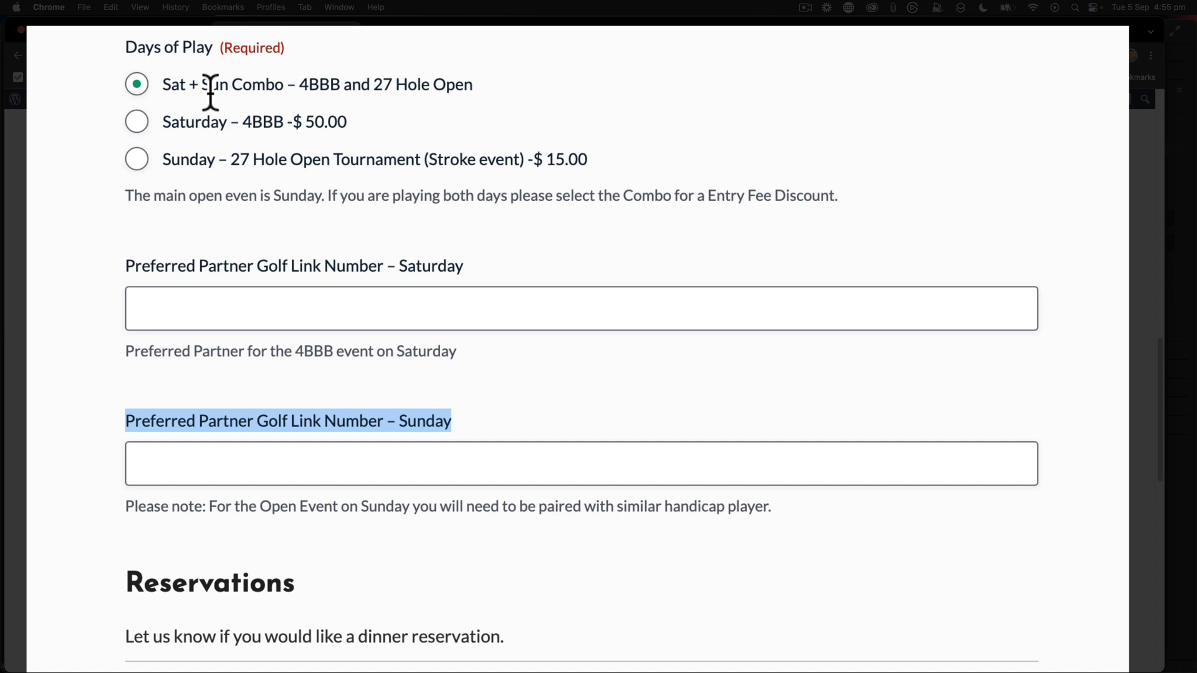
left_click(151, 308)
left_click(166, 462)
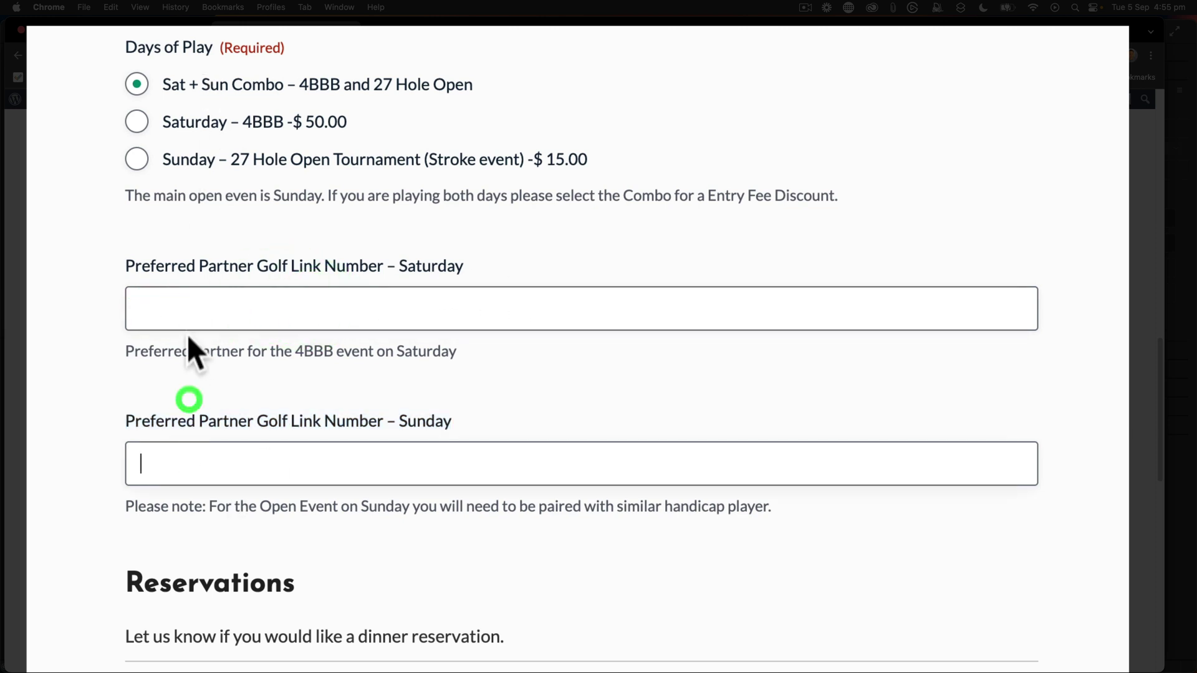
left_click(181, 302)
left_click(171, 463)
left_click(149, 309)
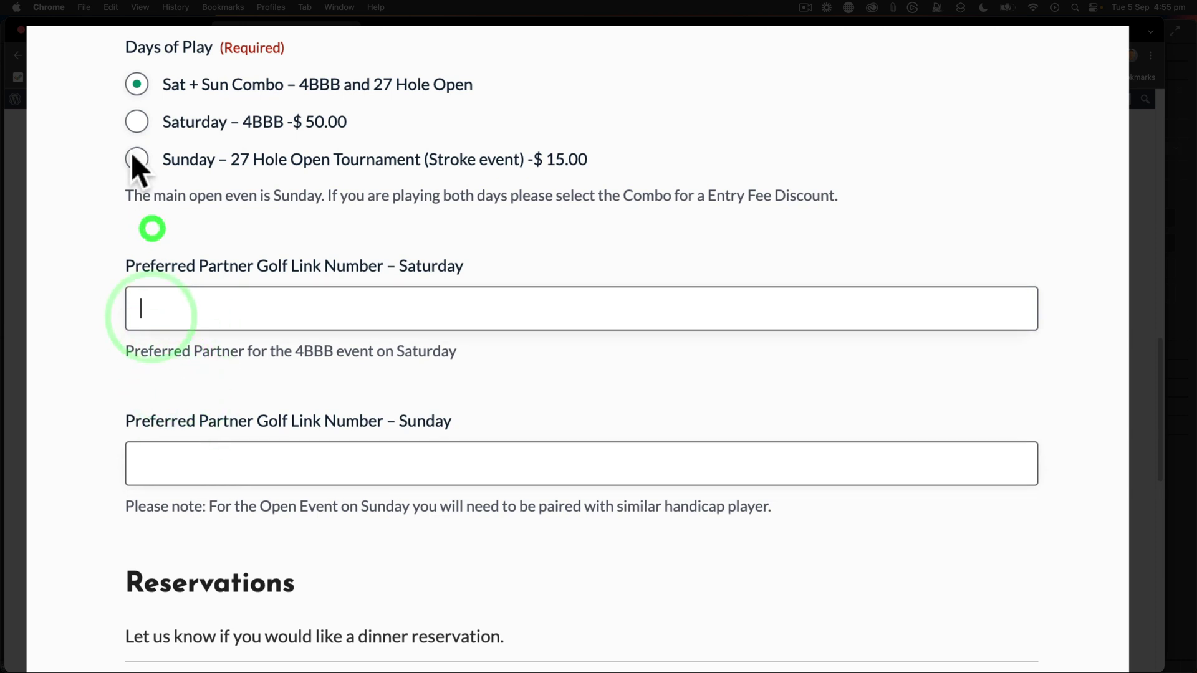
Try Saturday – 4BBB and Sunday 27 Hole Open, then reselect Sat + Sun Combo.
left_click(138, 119)
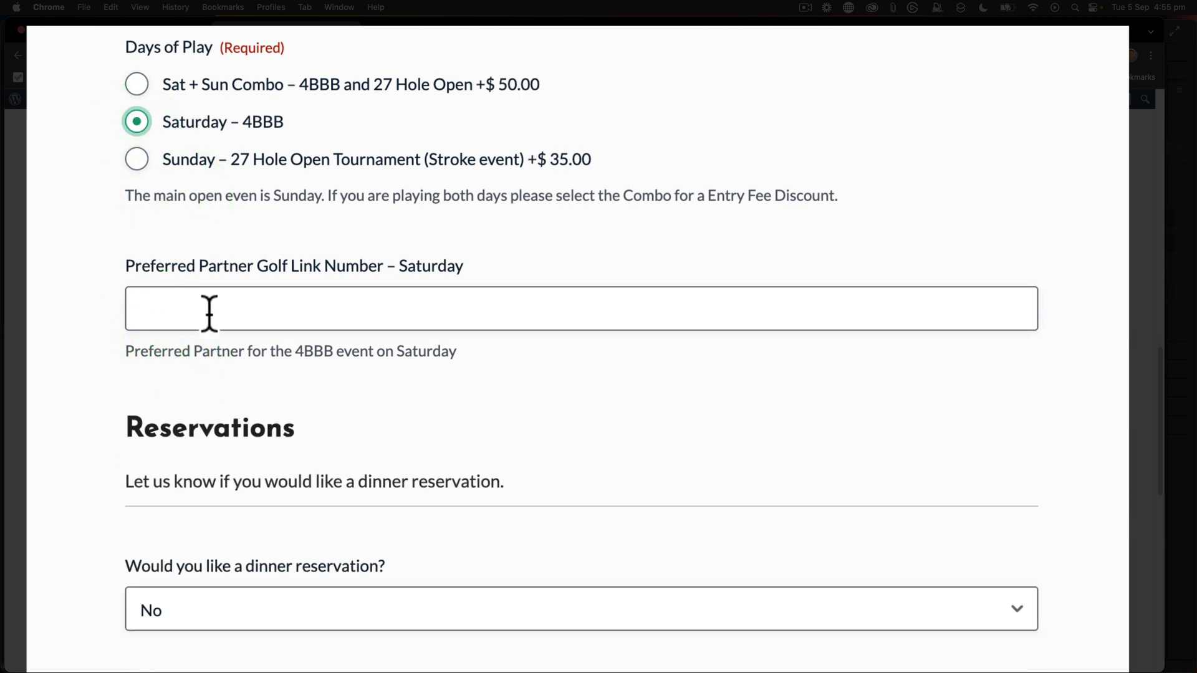
left_click(138, 159)
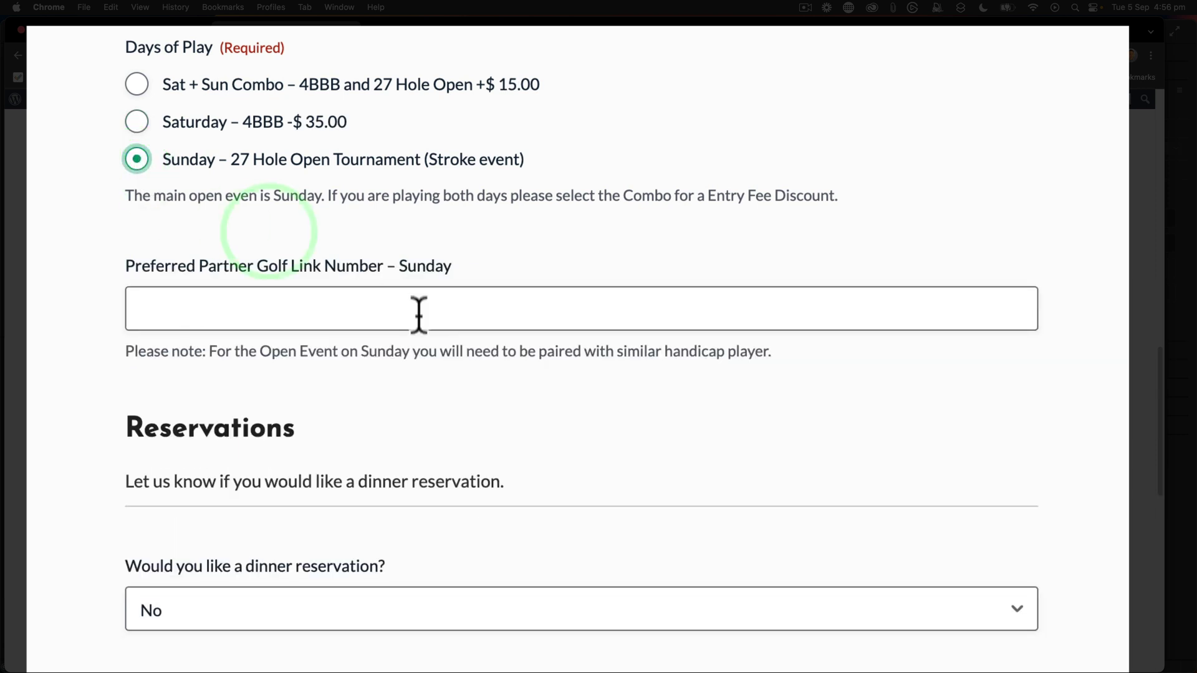
left_click(140, 81)
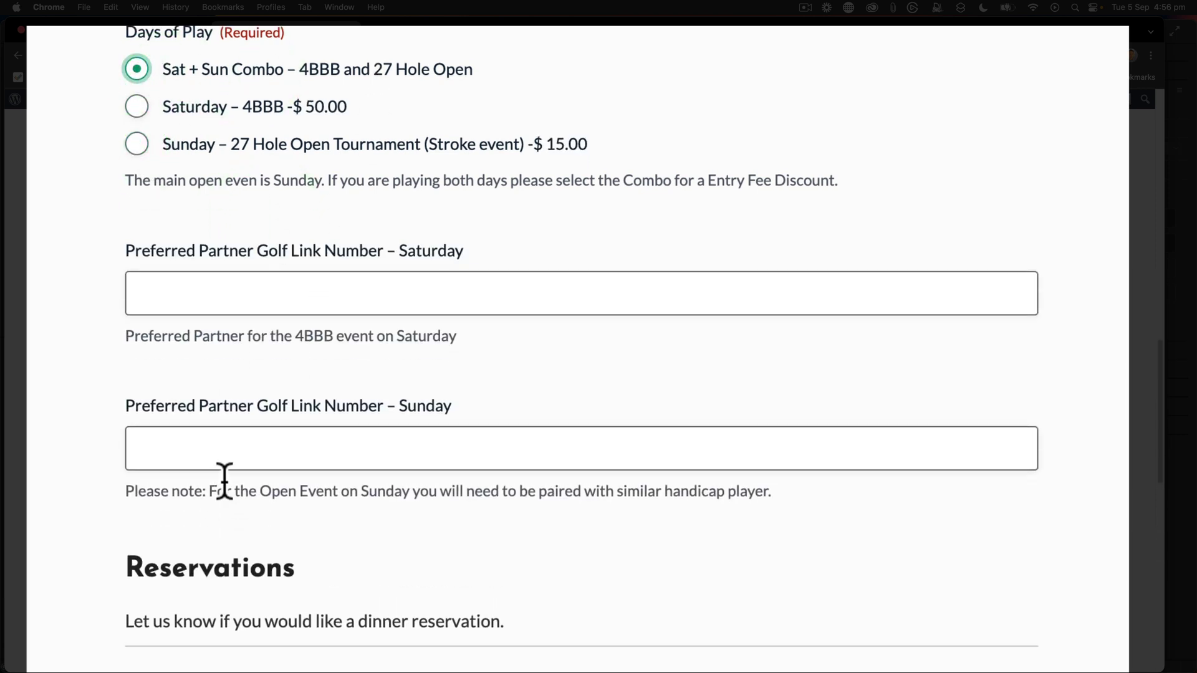
scroll(222, 478, "down", 6)
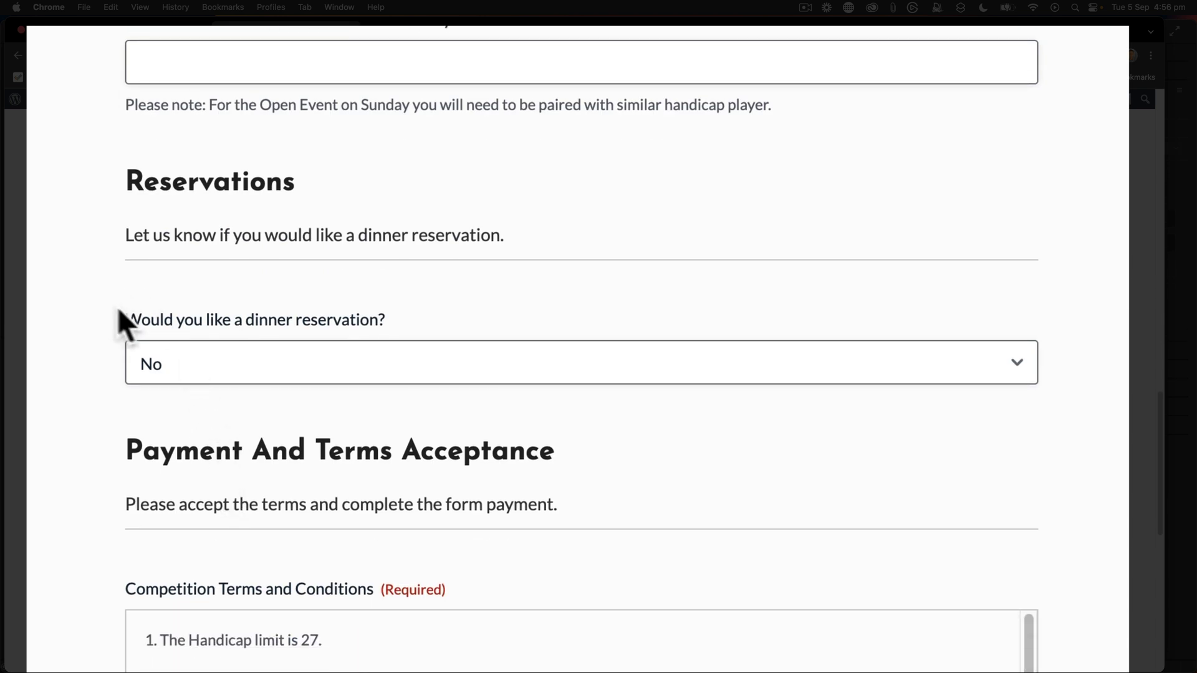
Answer Yes to the dinner reservation question to reveal Dinner Times, then set it back to No.
left_click(204, 366)
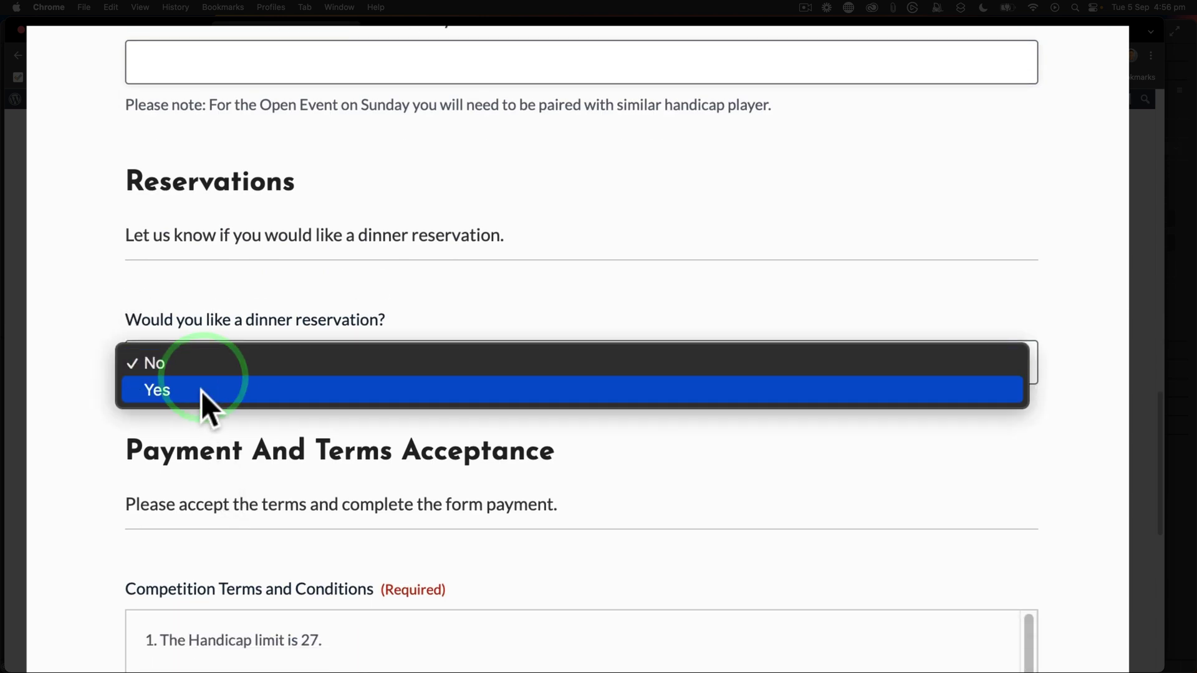
left_click(201, 391)
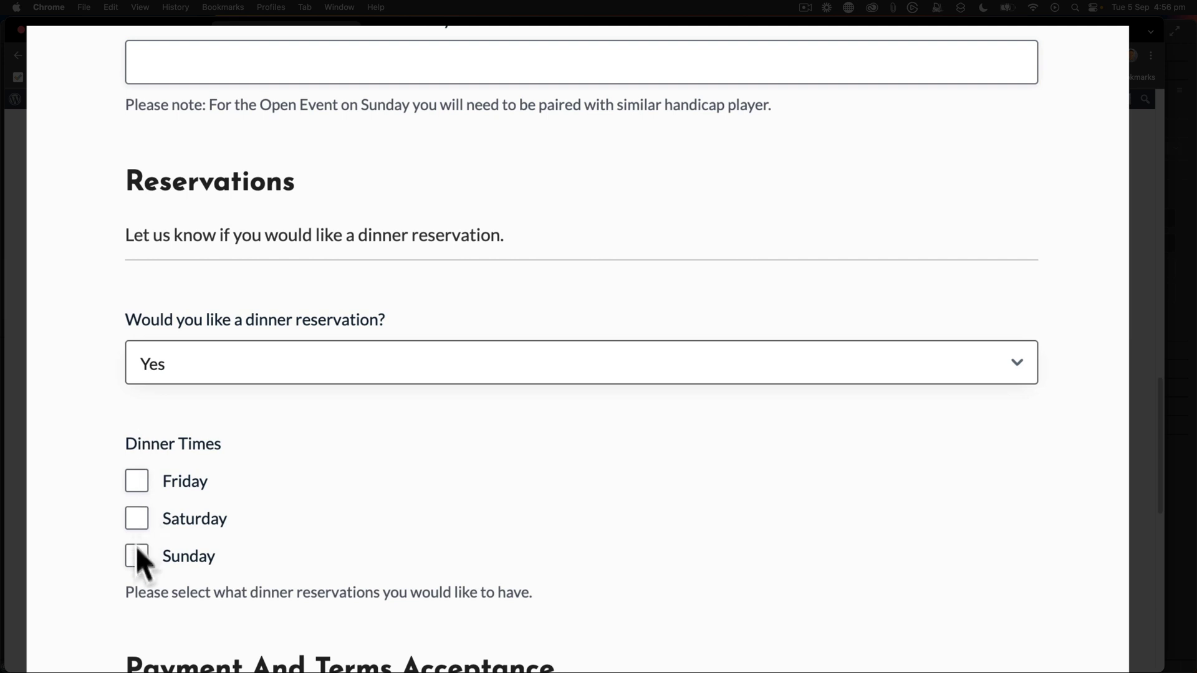
left_click(231, 369)
left_click(223, 342)
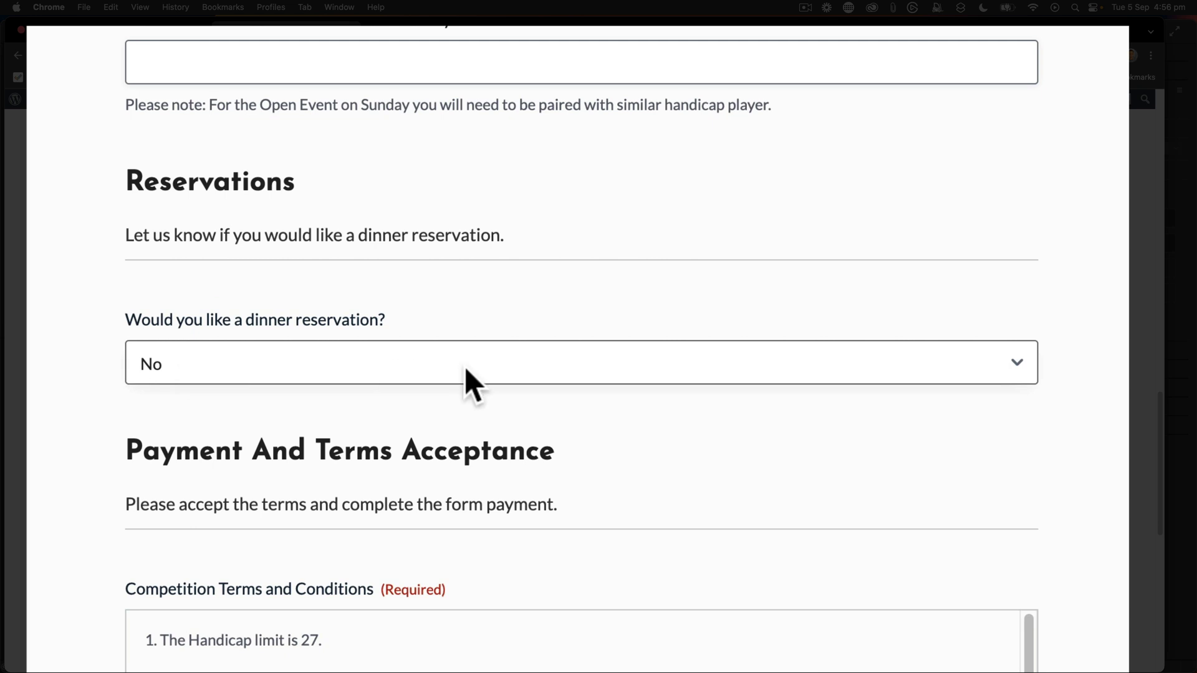
Cycle through Saturday – 4BBB, Sunday 27 Hole Open and Sat + Sun Combo, then return to form settings.
scroll(465, 366, "down", 1)
scroll(465, 367, "up", 4)
scroll(465, 368, "up", 5)
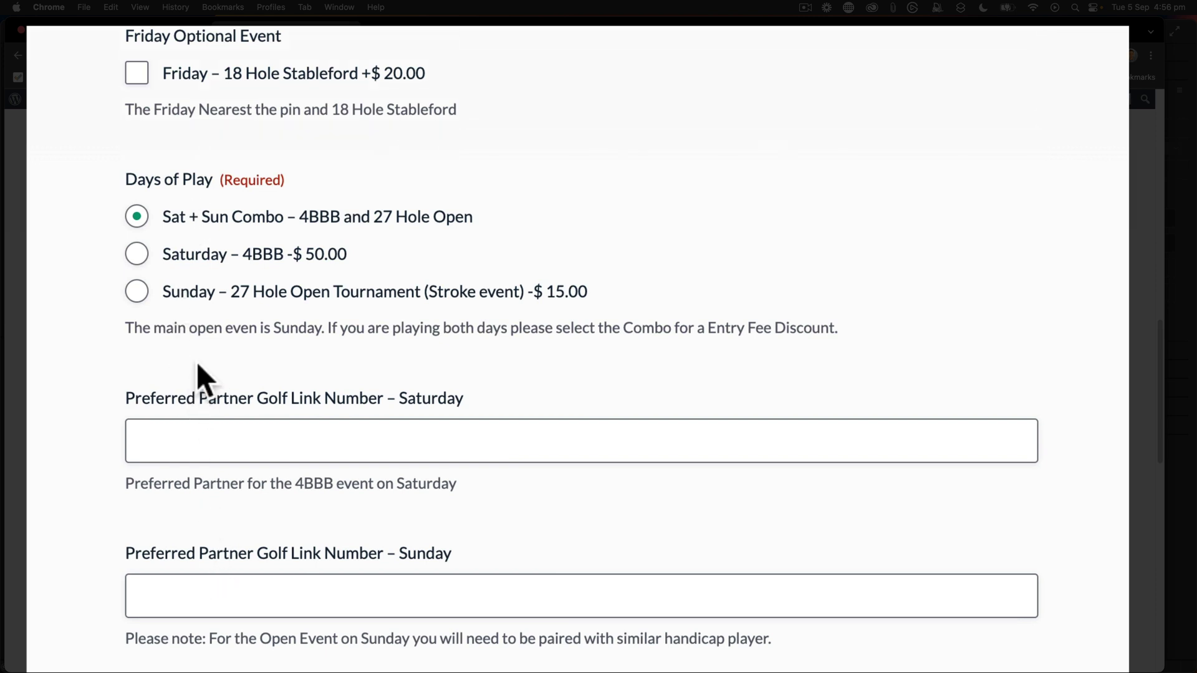
left_click(137, 254)
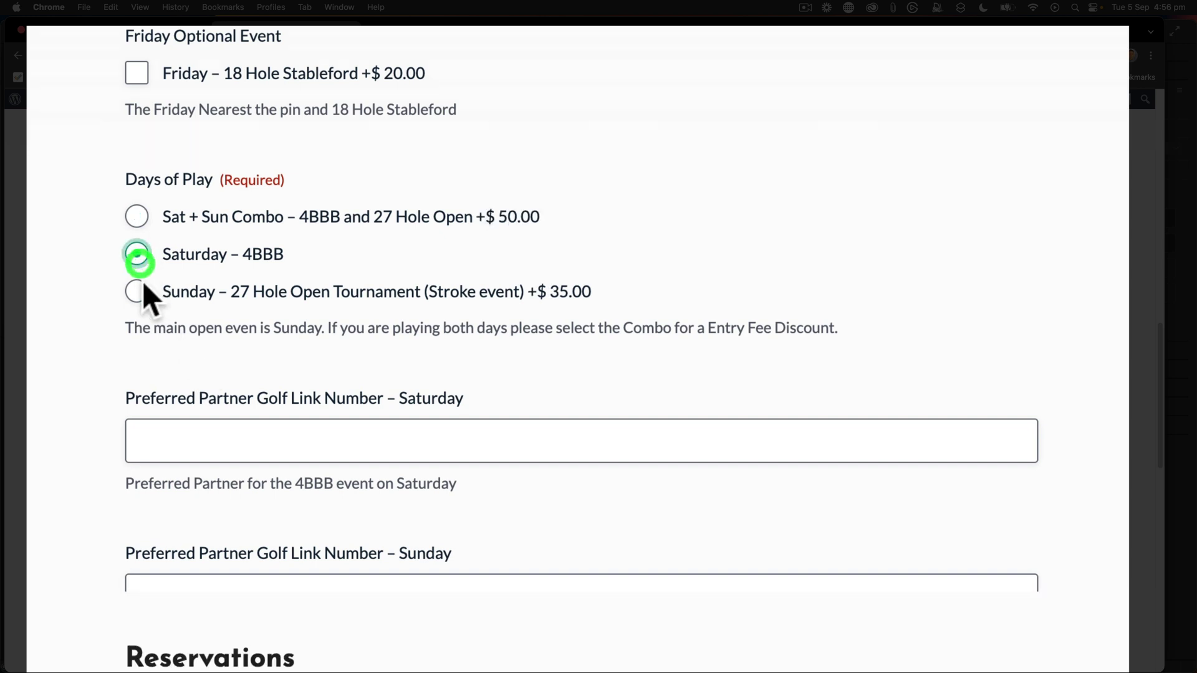
left_click(138, 290)
left_click(130, 213)
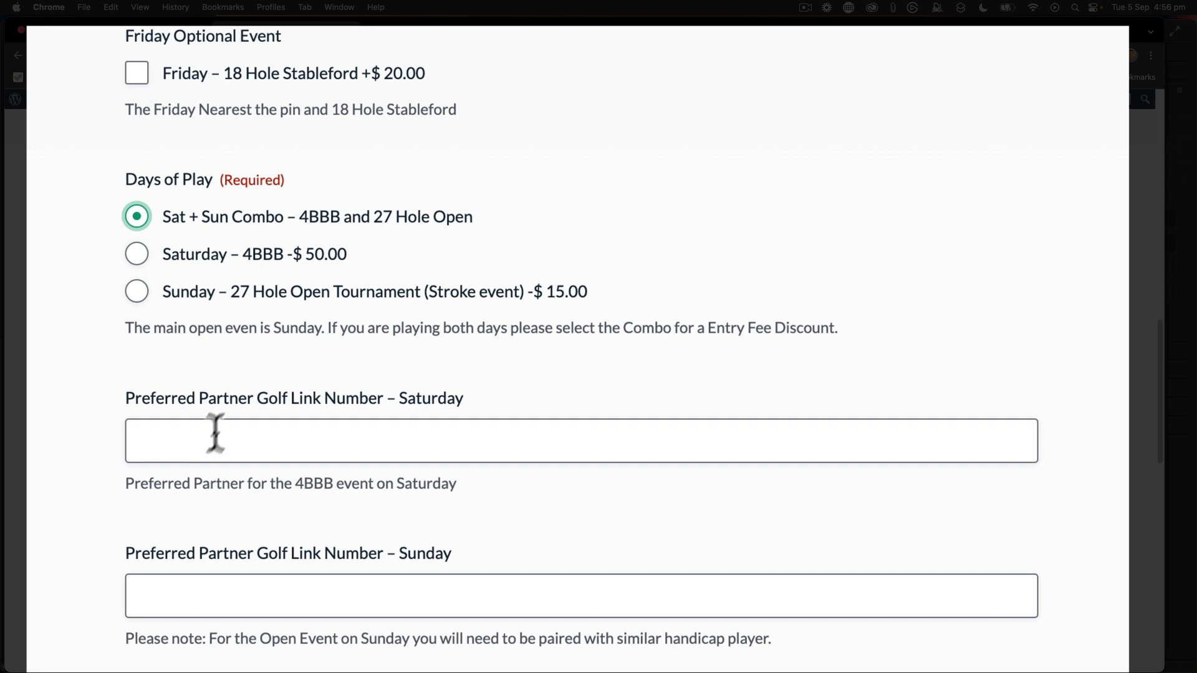
left_click(144, 31)
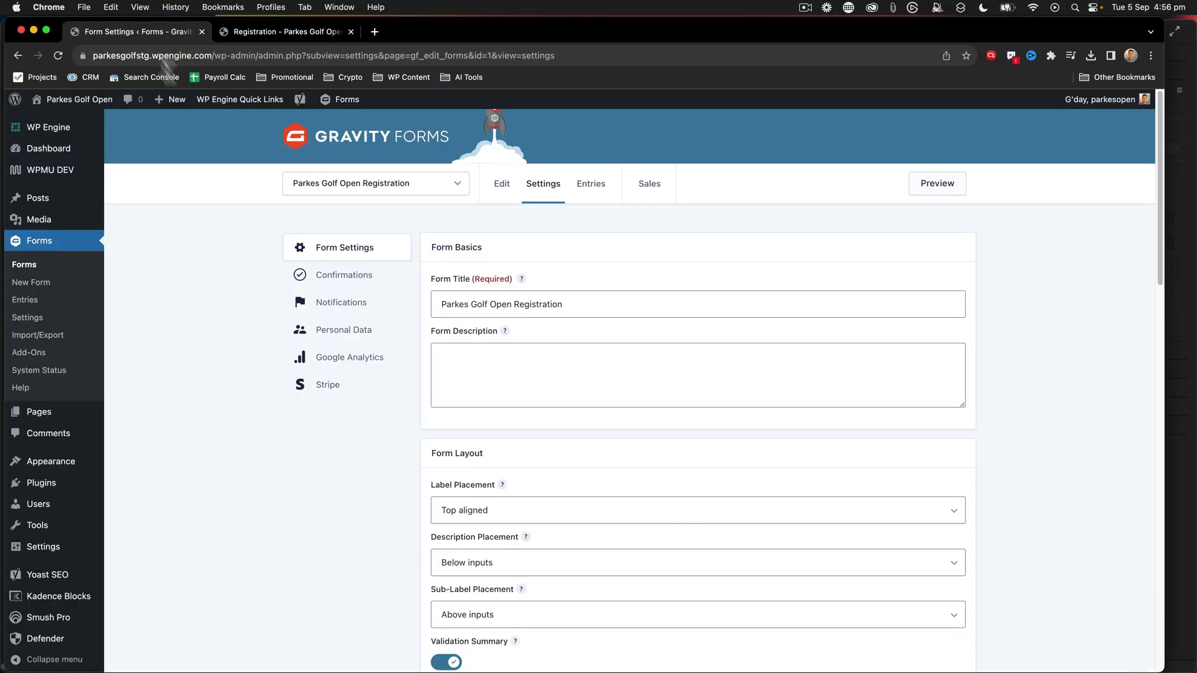
Open the form editor and select the Saturday Preferred Partner Golf Link Number field.
left_click(503, 185)
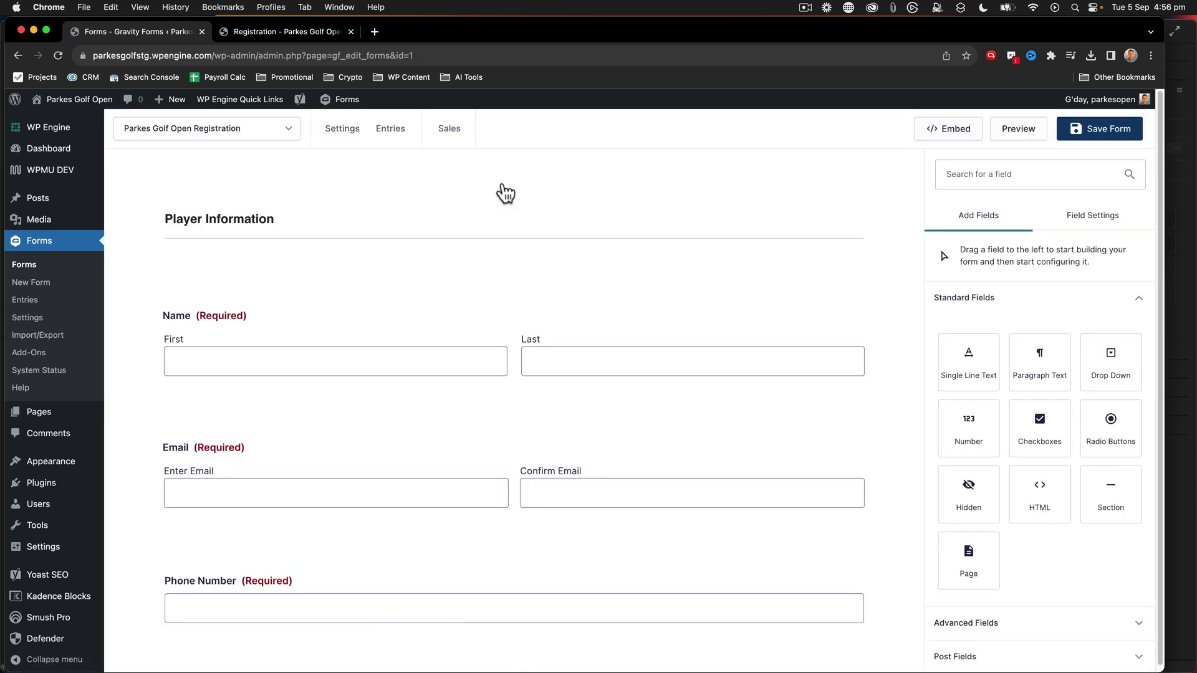
scroll(503, 185, "down", 5)
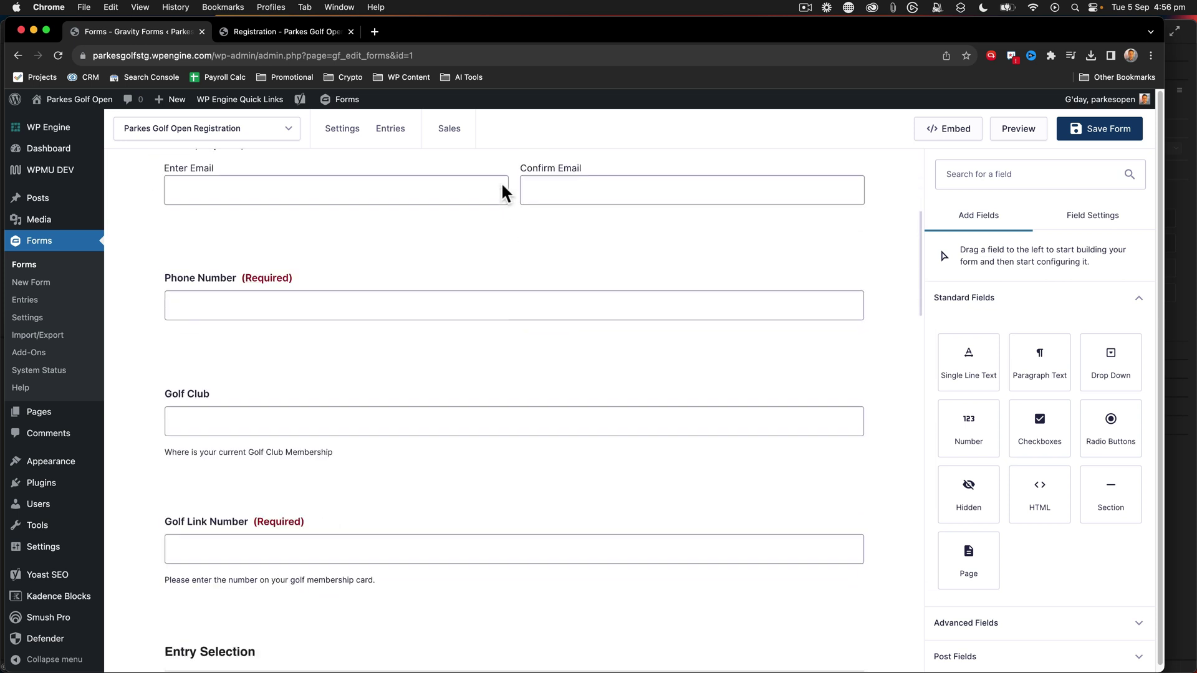
scroll(503, 187, "down", 8)
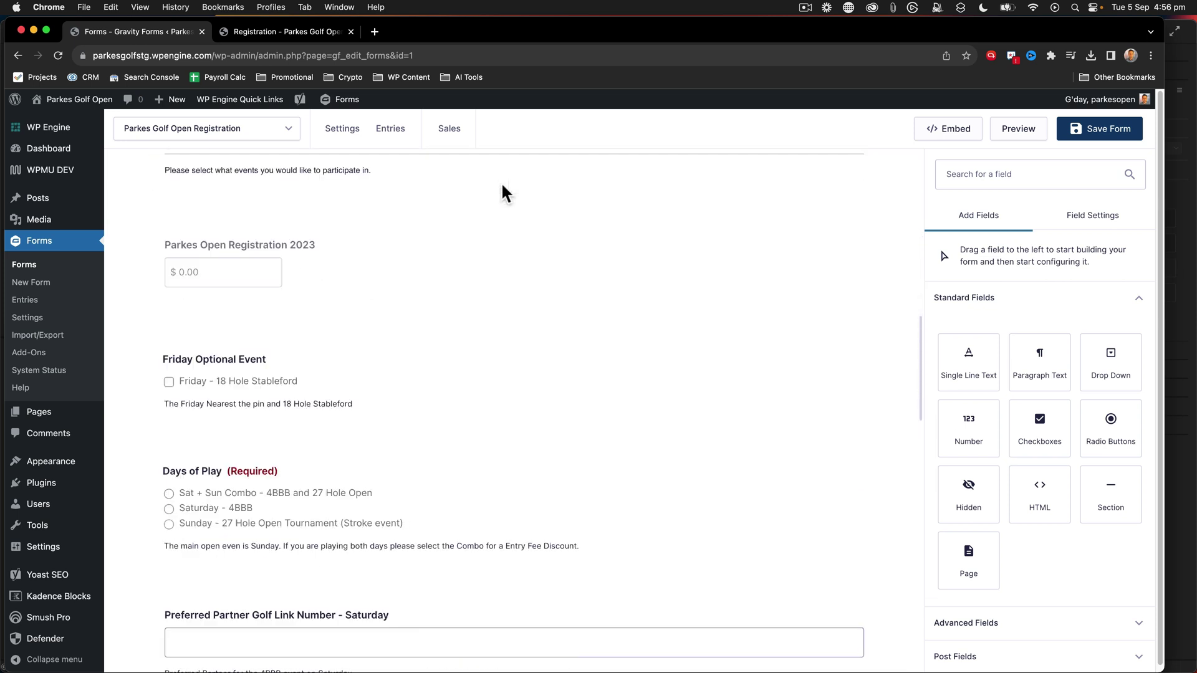
scroll(500, 181, "down", 4)
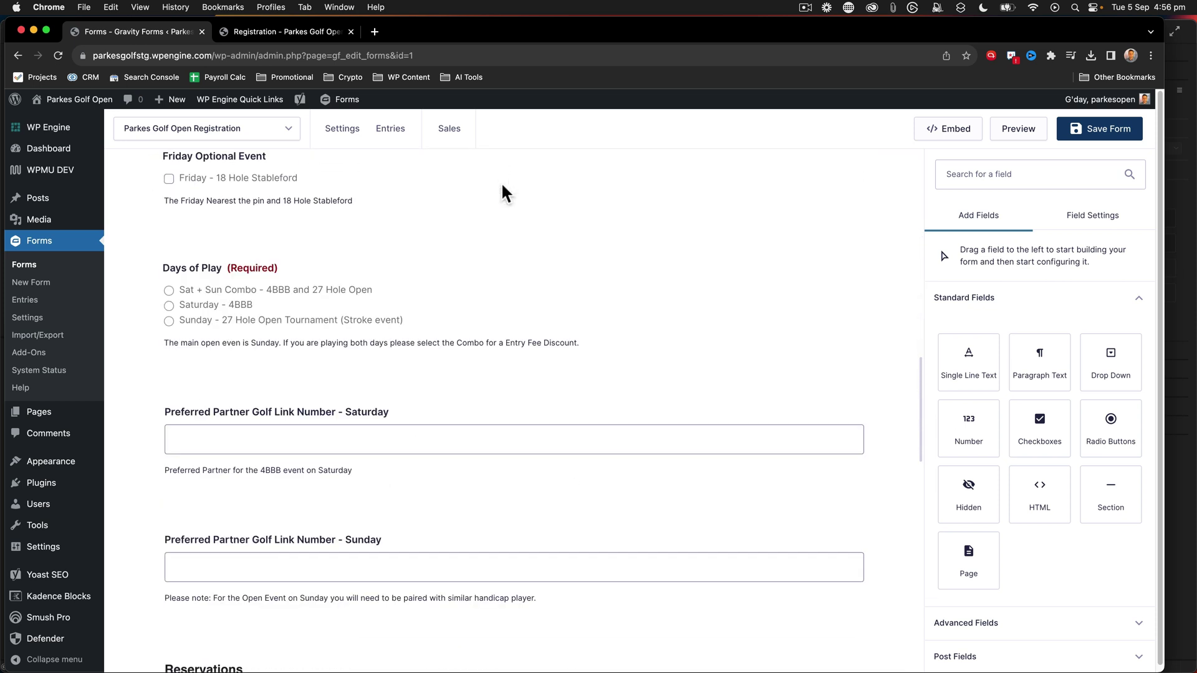
left_click(281, 413)
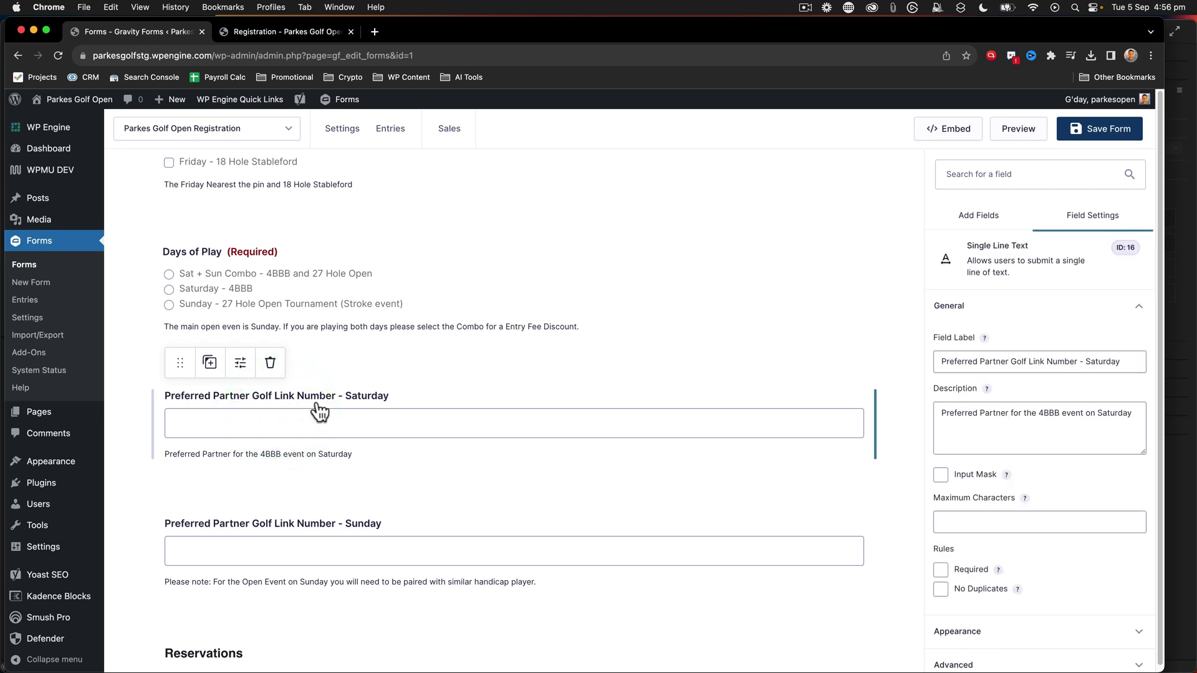
scroll(1055, 422, "down", 1)
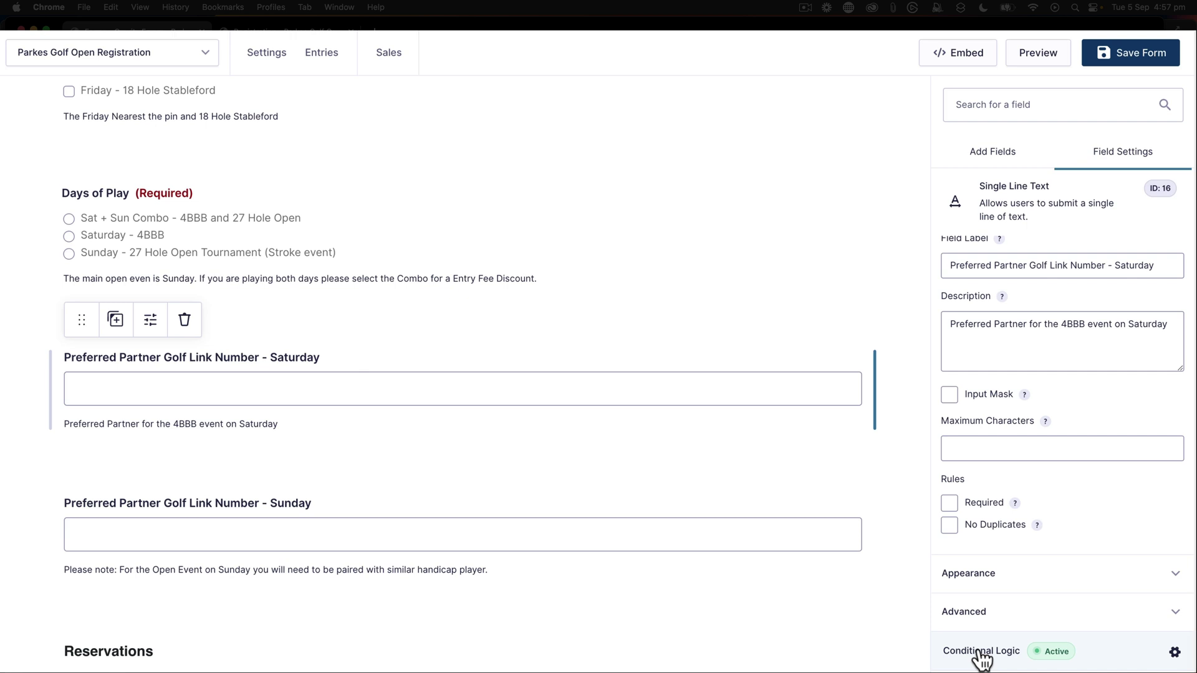
Set the Saturday partner field's rule: show if Days of Play contains 4BBB.
left_click(978, 652)
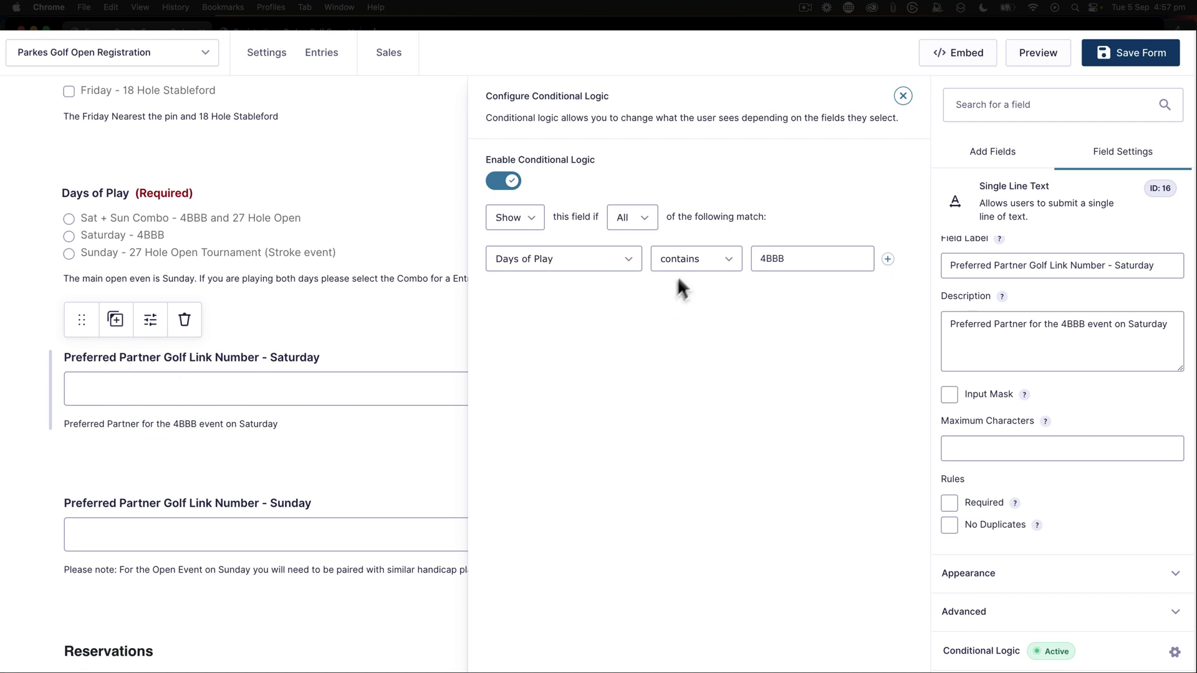
left_click_drag(790, 260, 761, 265)
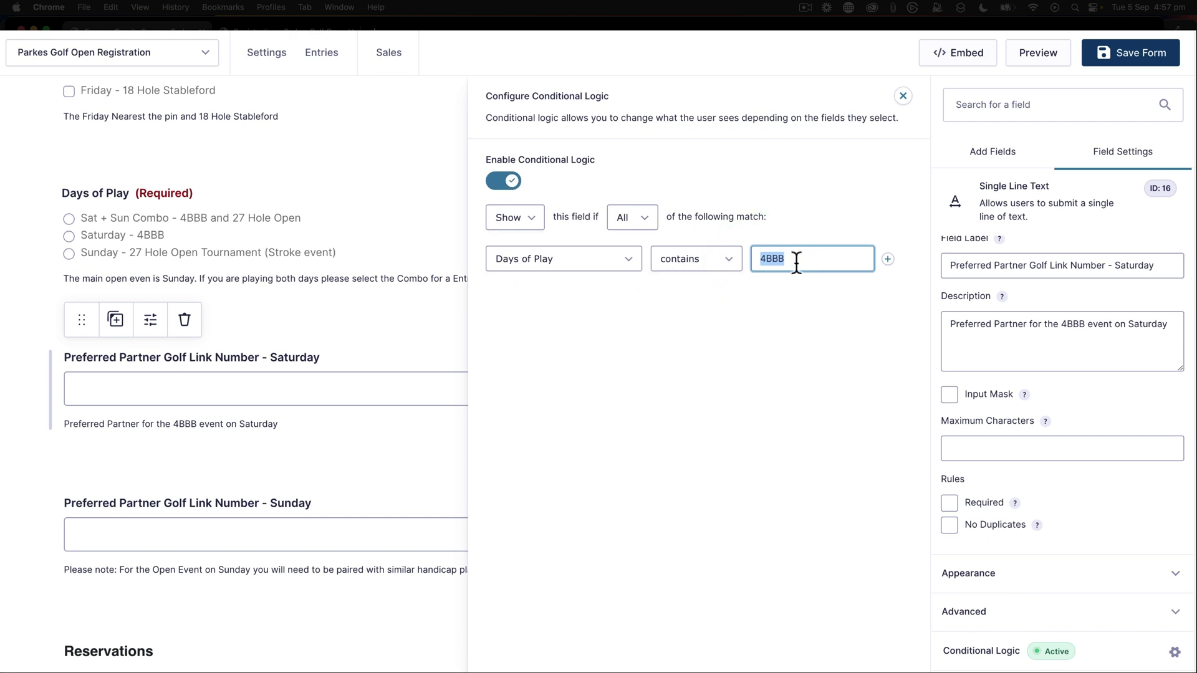
left_click(903, 97)
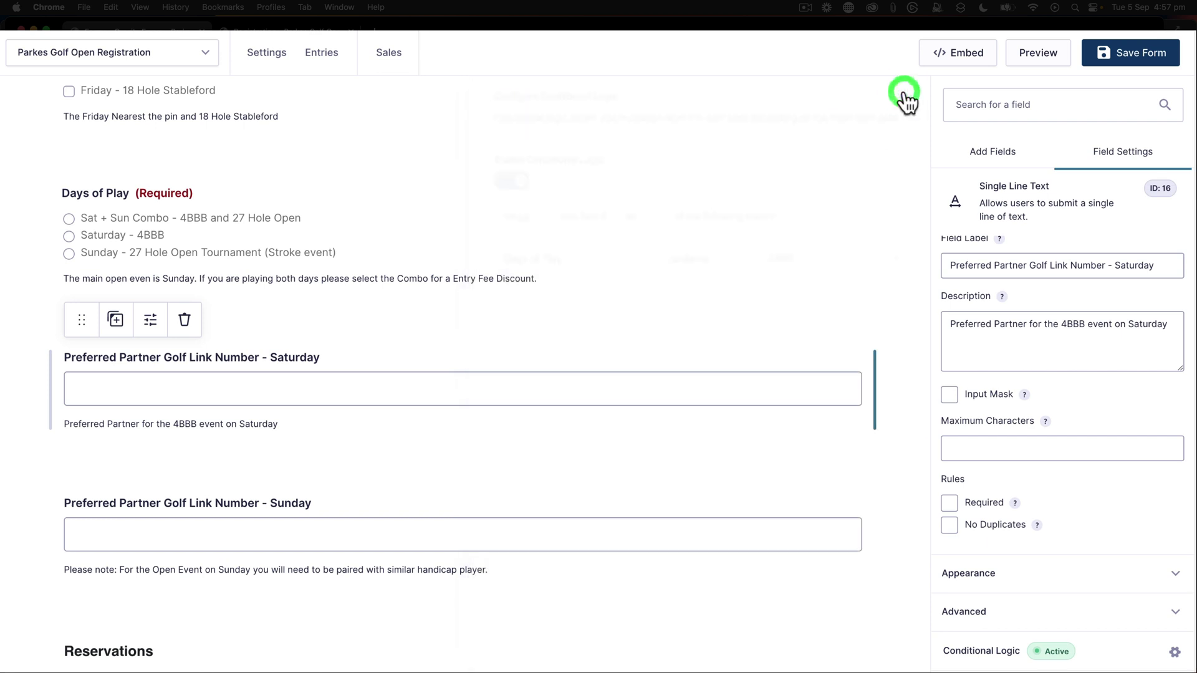
Confirm the Sunday partner field's rule: show if Days of Play contains 27.
left_click(332, 508)
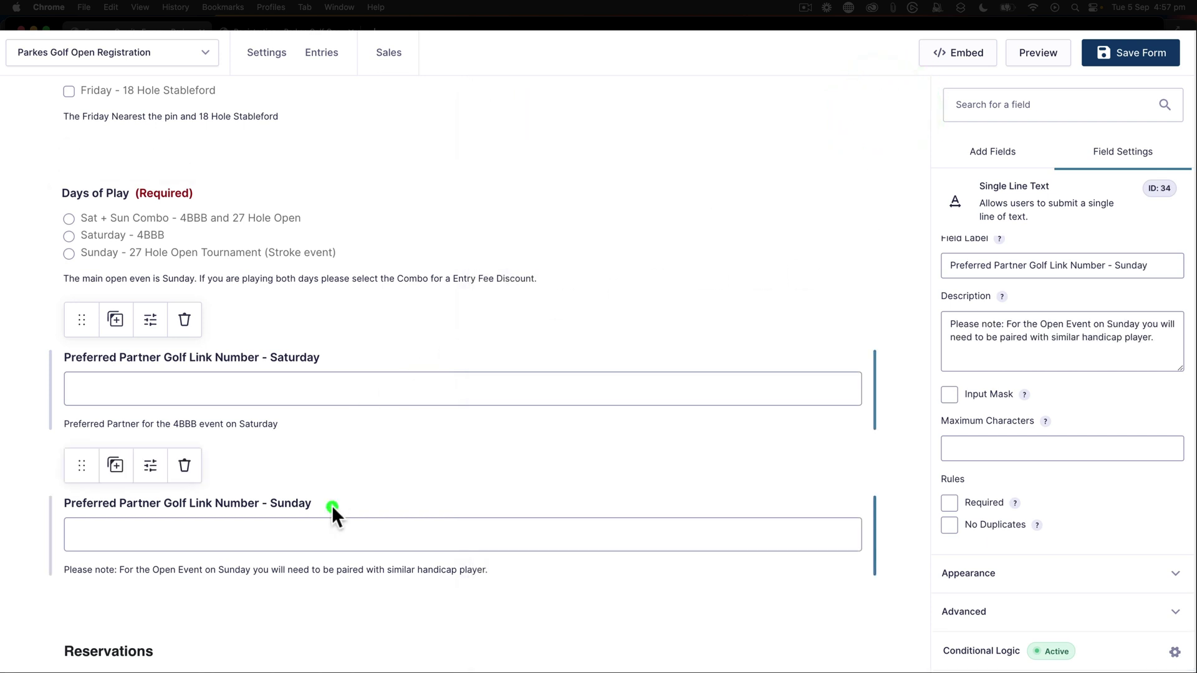
left_click(983, 656)
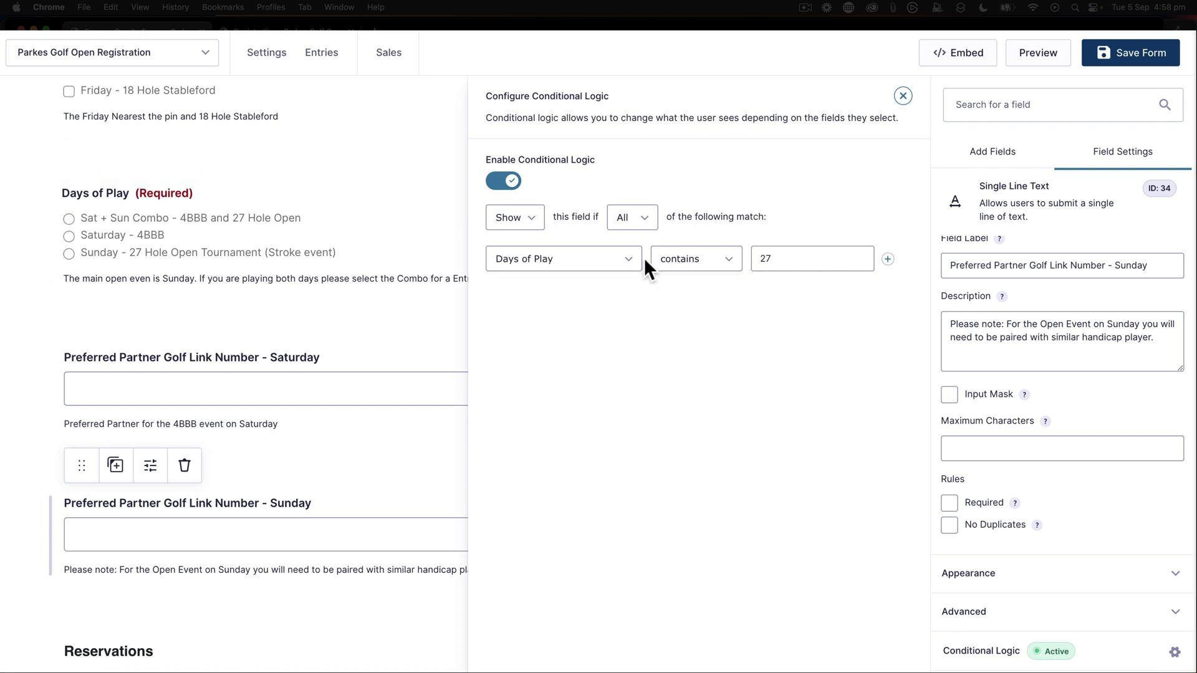
left_click(903, 96)
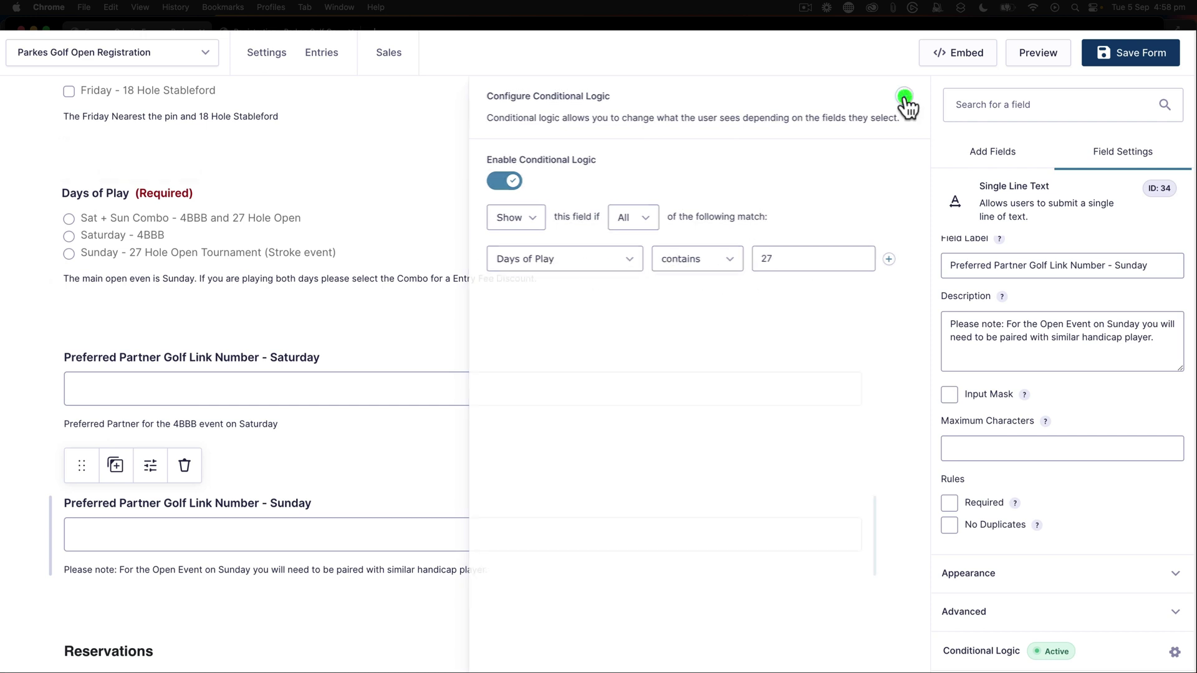
Select the Dinner Times checkbox field and open its Conditional Logic.
scroll(250, 448, "down", 3)
scroll(249, 447, "down", 5)
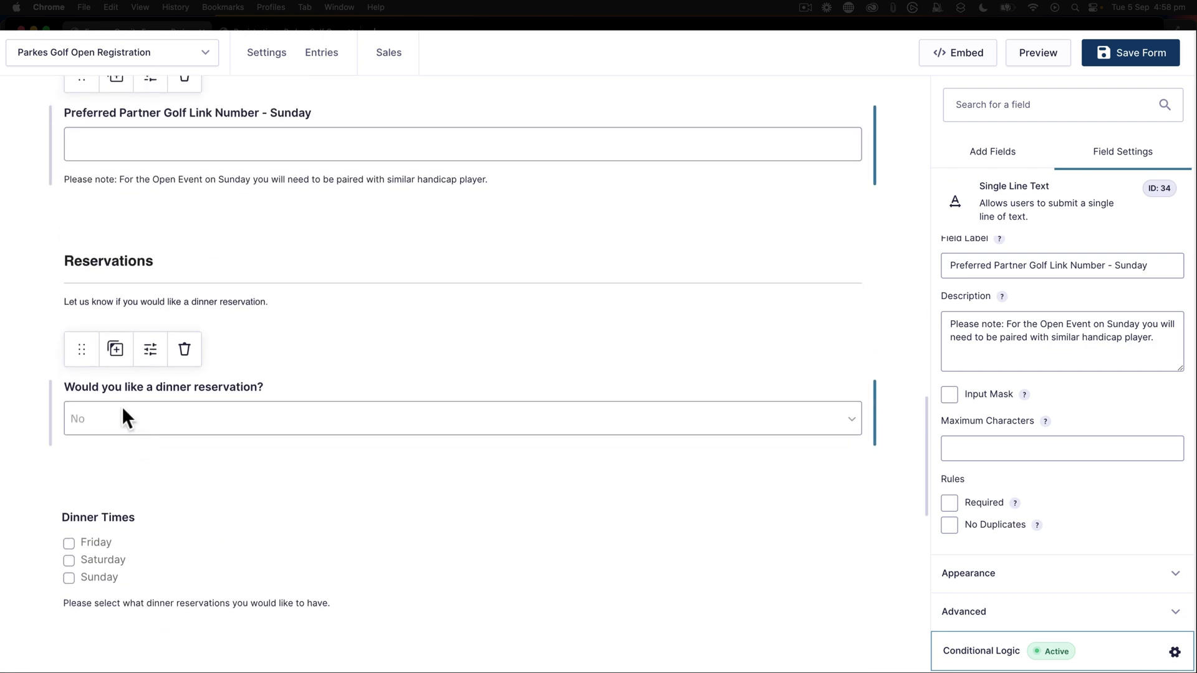
left_click(122, 409)
scroll(179, 404, "down", 1)
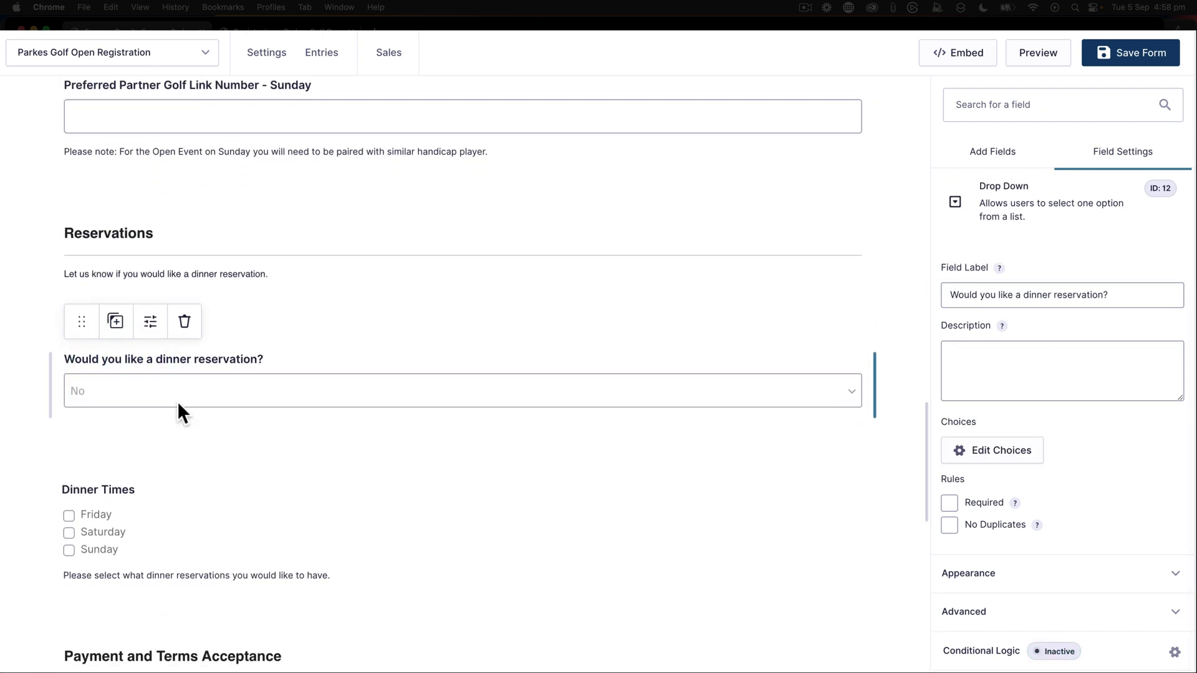
left_click(107, 509)
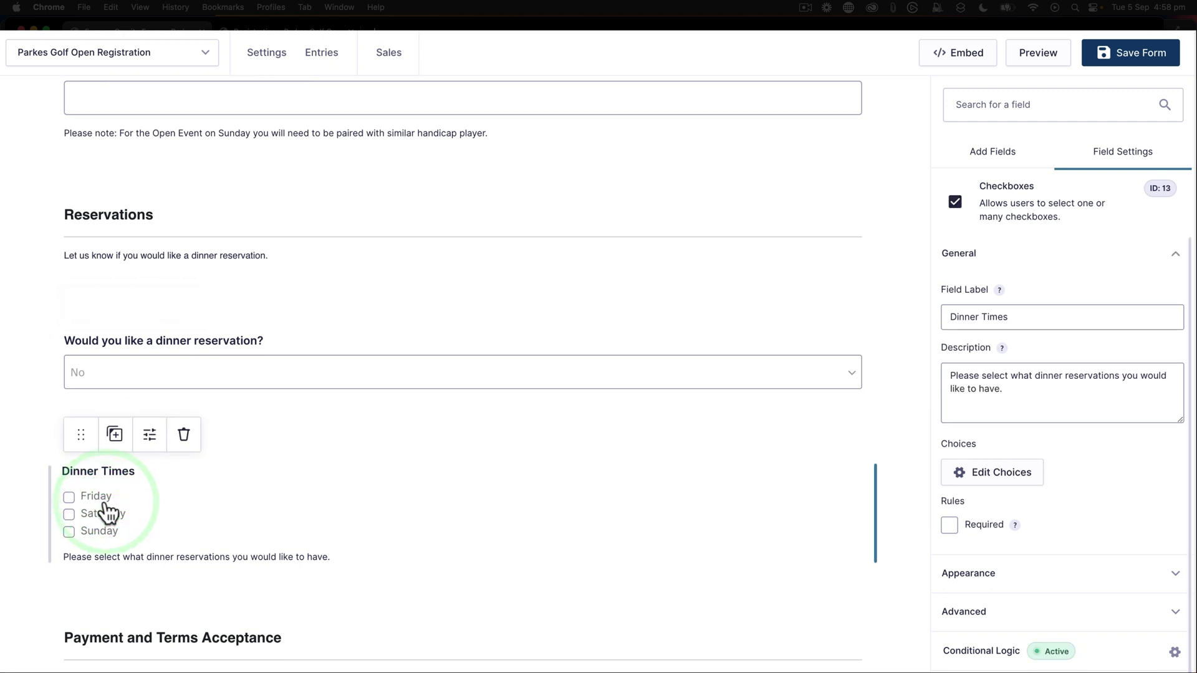
left_click(963, 651)
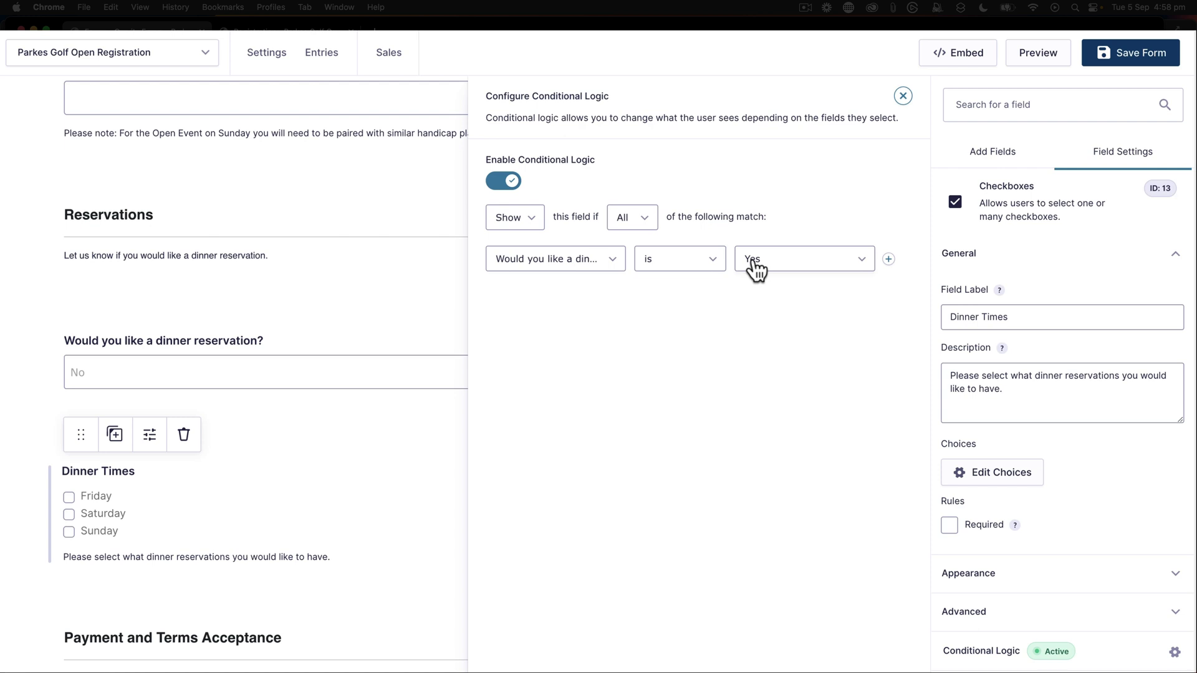
Set the Dinner Times rule to 'Would you like a dinner reservation?' is Yes.
left_click(681, 260)
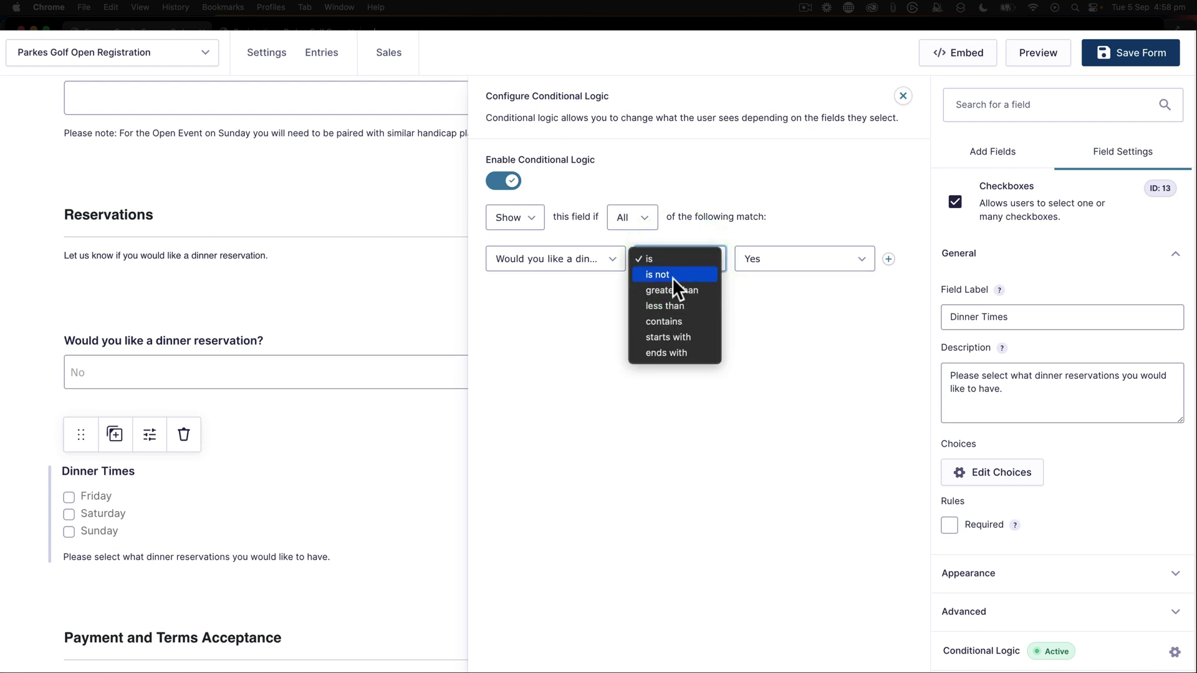
left_click(672, 278)
left_click(761, 260)
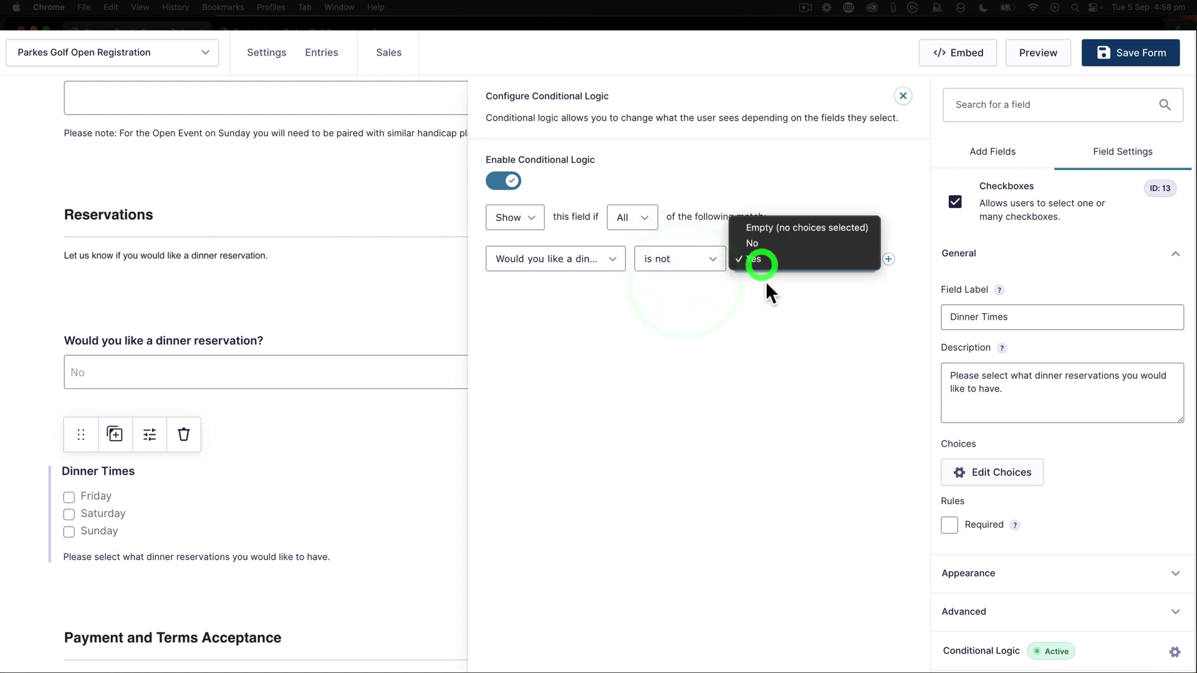
left_click(755, 243)
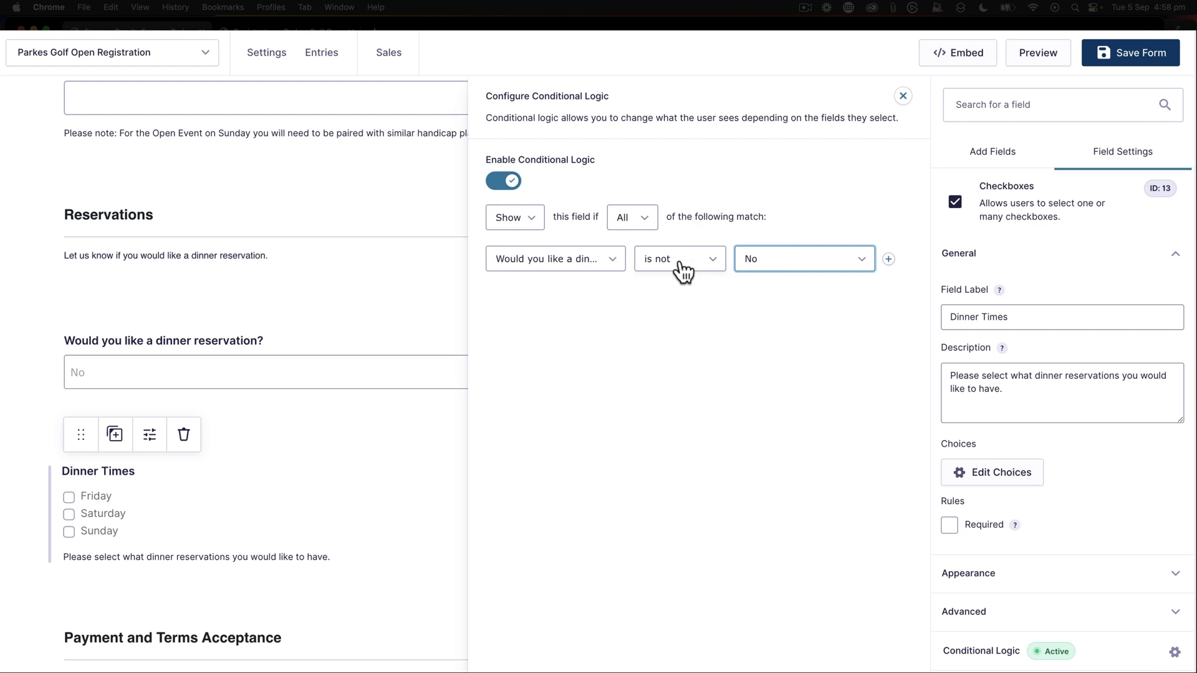
left_click(678, 261)
left_click(668, 245)
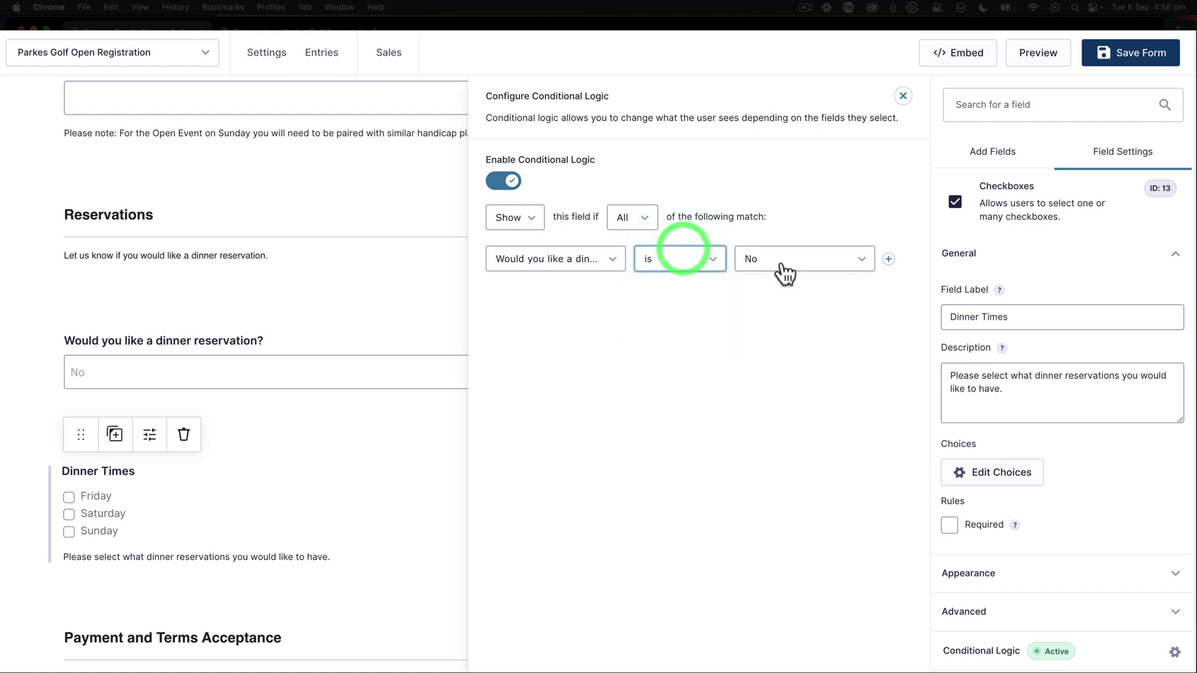
left_click(780, 260)
left_click(770, 275)
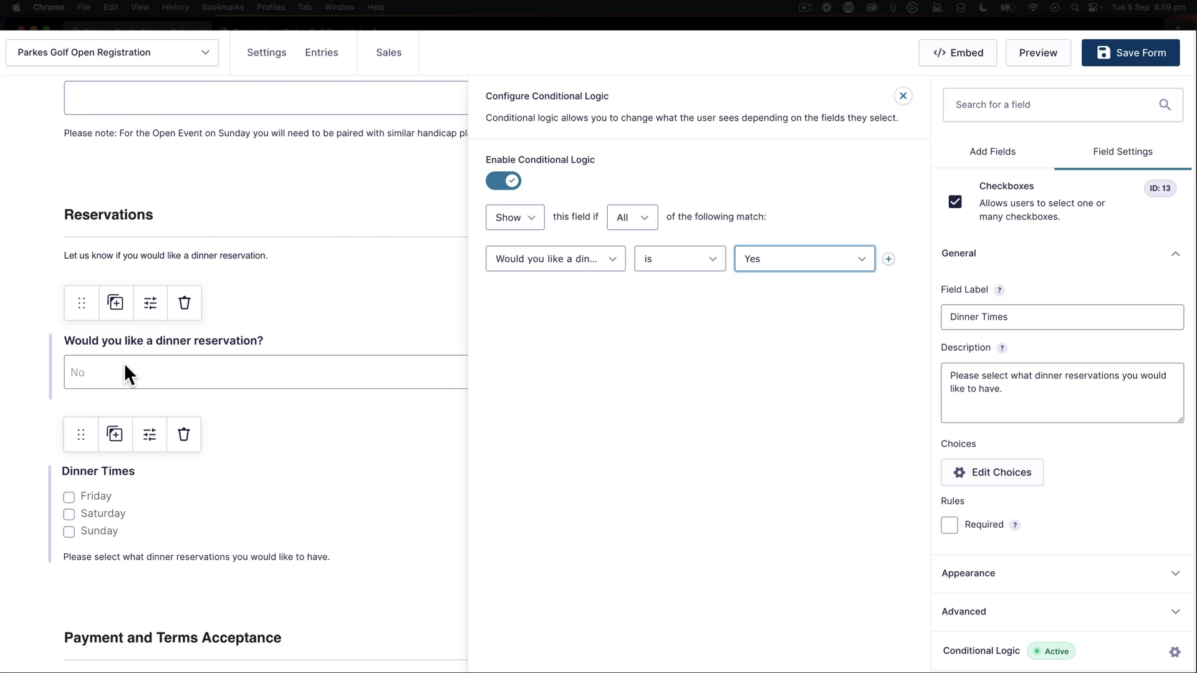
Add a new Checkboxes field directly below Dinner Times.
left_click(902, 96)
scroll(176, 380, "down", 10)
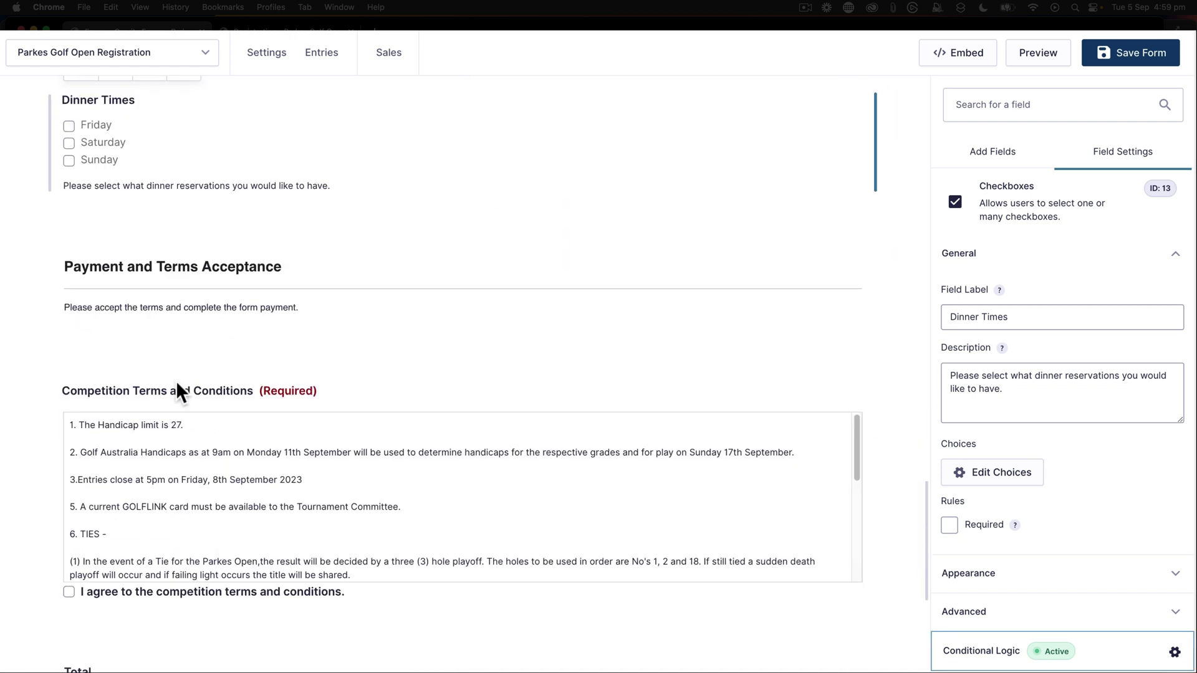
scroll(177, 382, "up", 15)
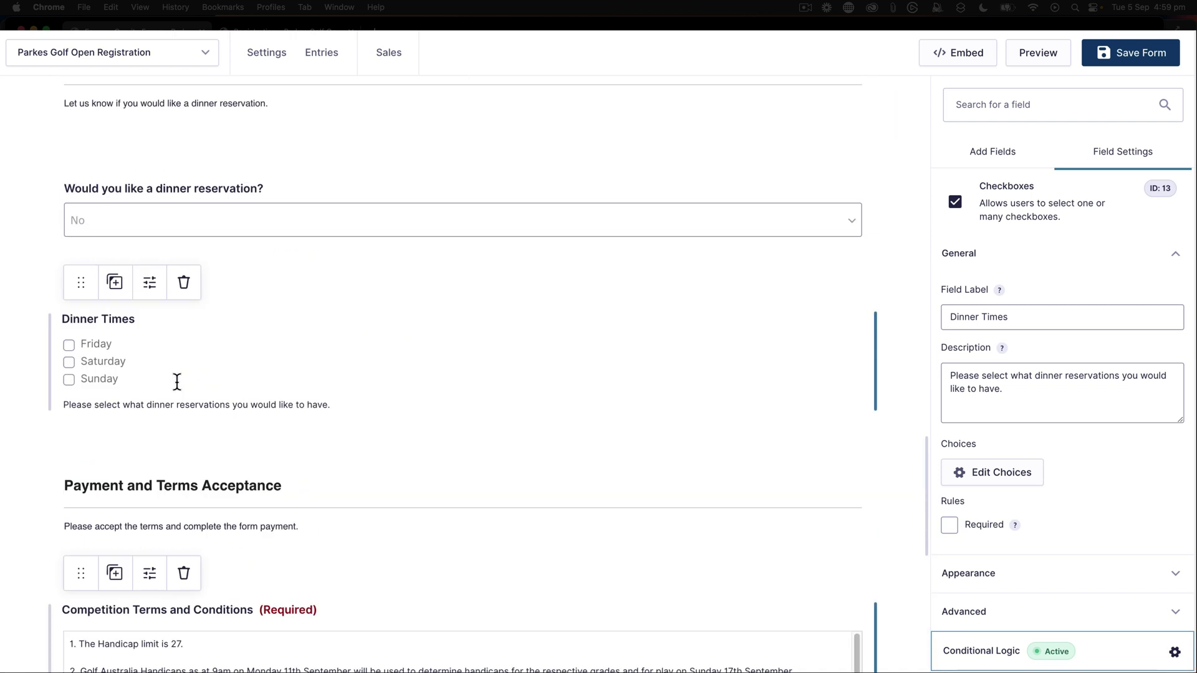
scroll(177, 382, "down", 5)
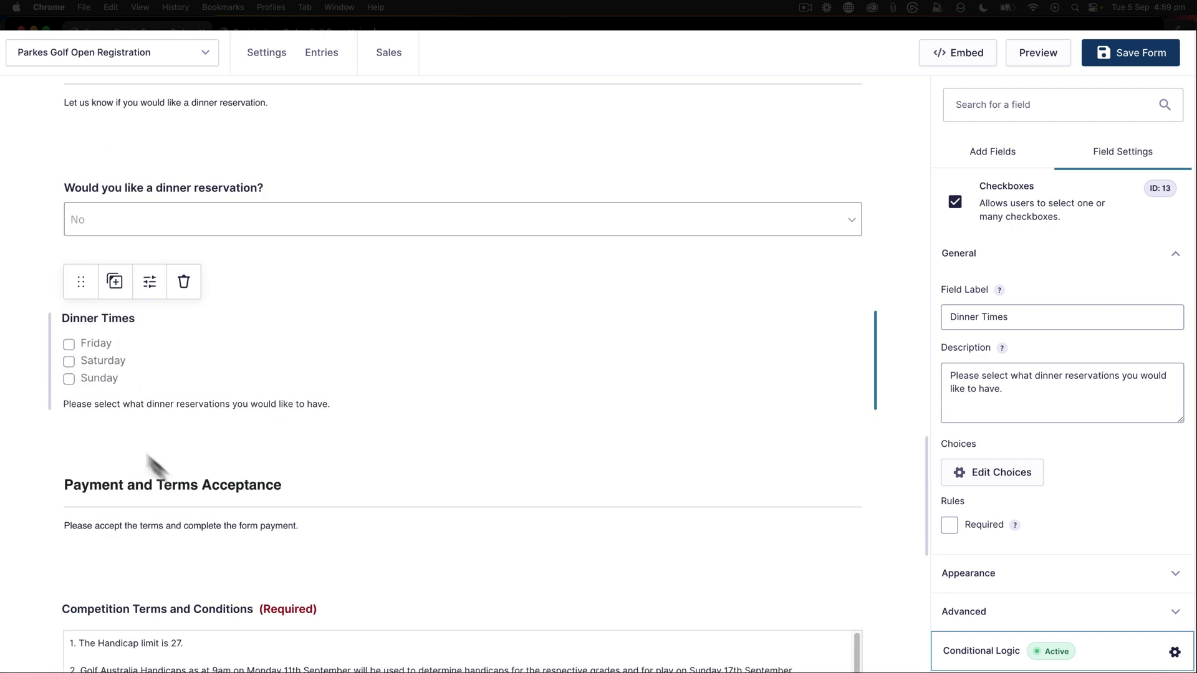
scroll(150, 437, "down", 1)
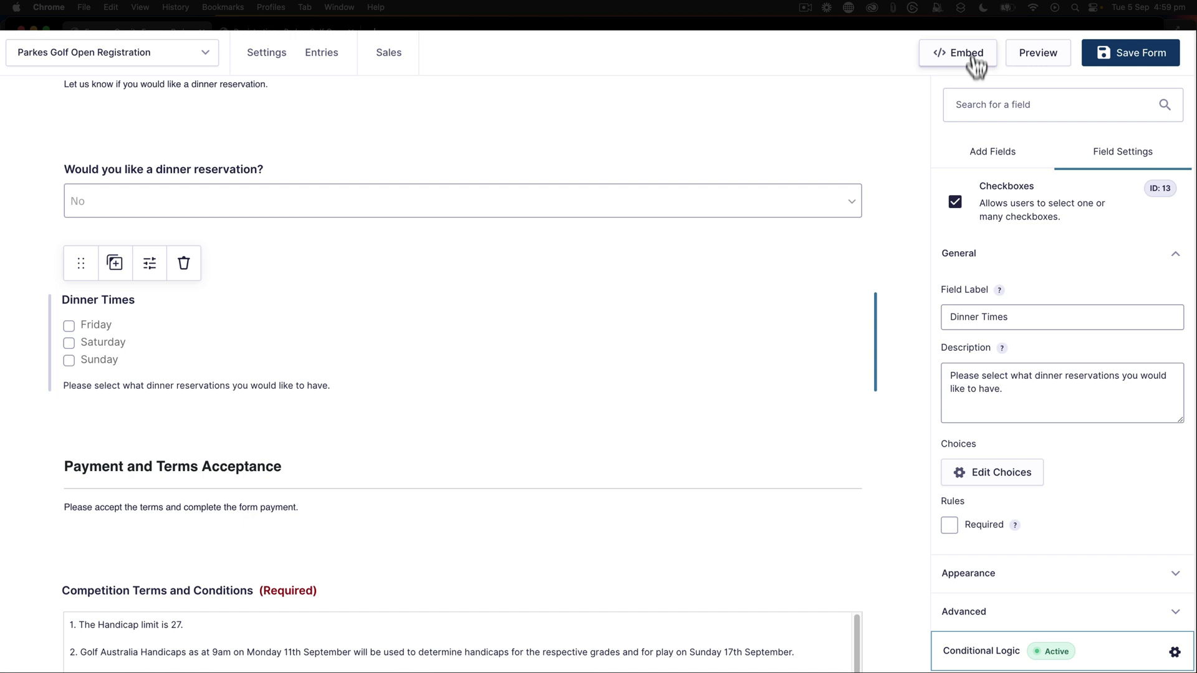
left_click(978, 154)
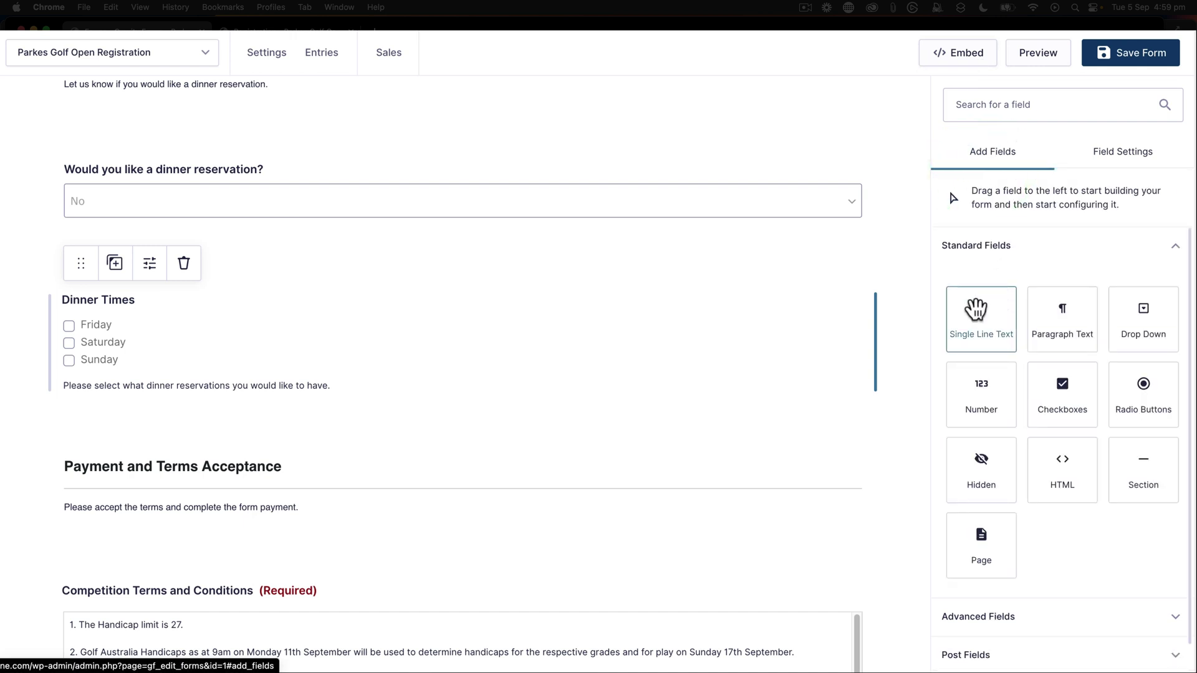
left_click_drag(1042, 389, 294, 404)
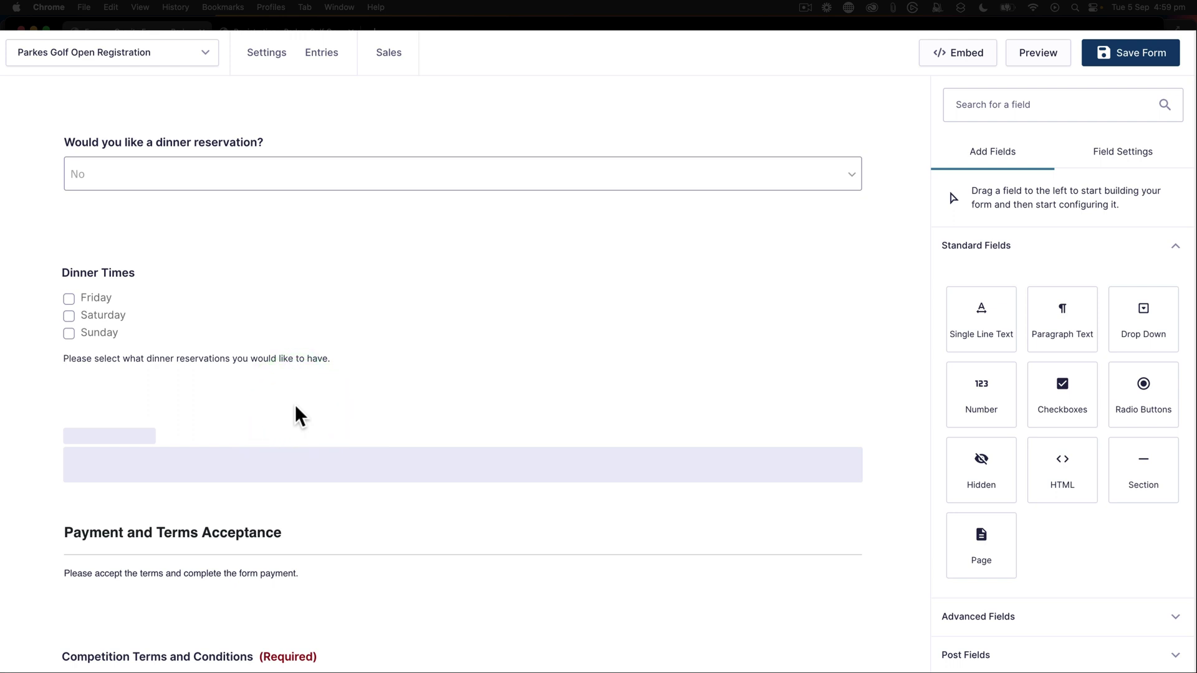
Label the new field Diet Requirements and enter 'Please let us know your diet requirements.' as its description.
left_click(88, 435)
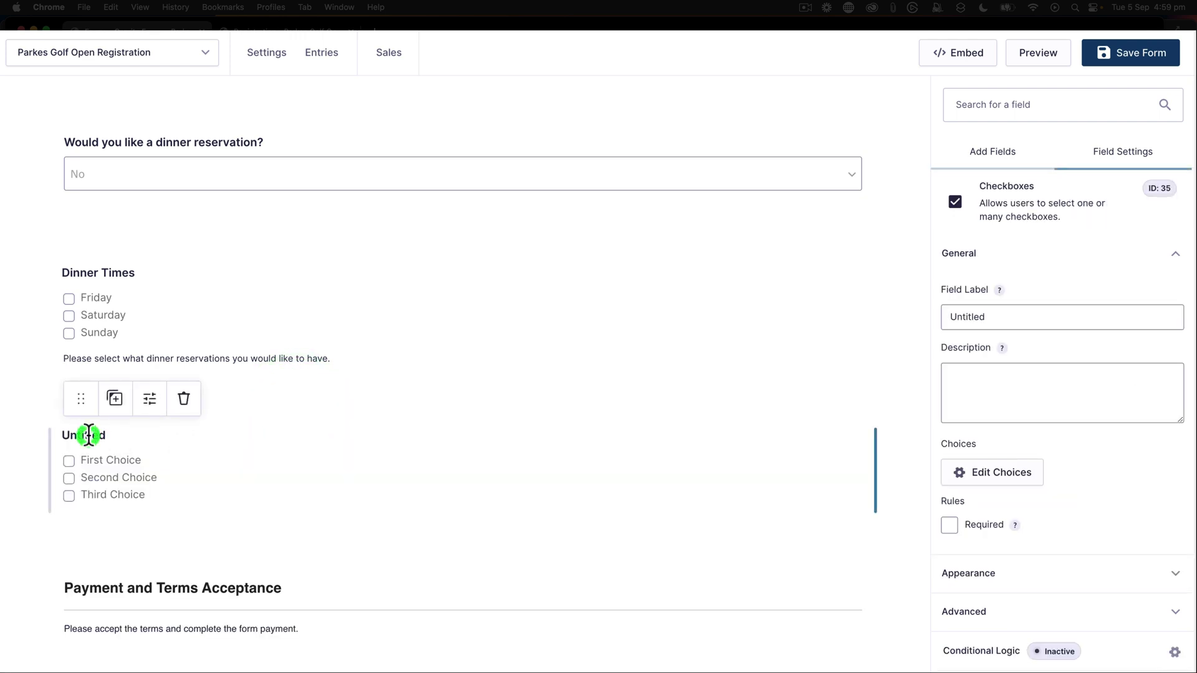
left_click_drag(1001, 318, 927, 313)
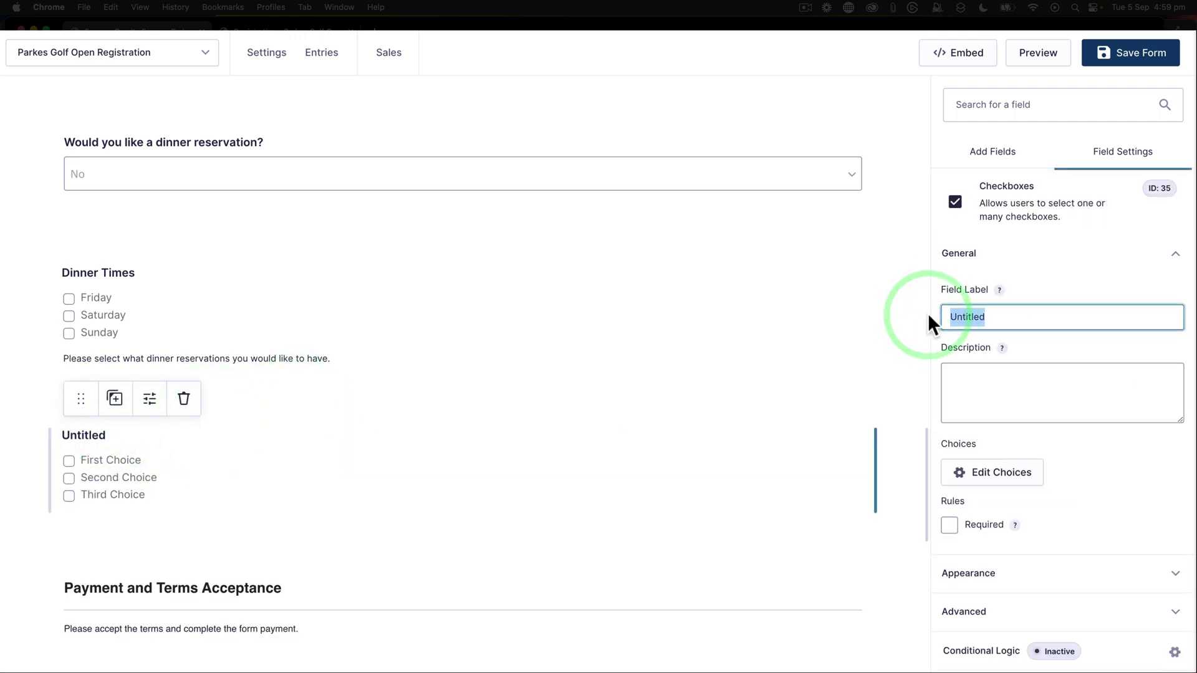
type("D")
key("Caps_Lock")
type("IET")
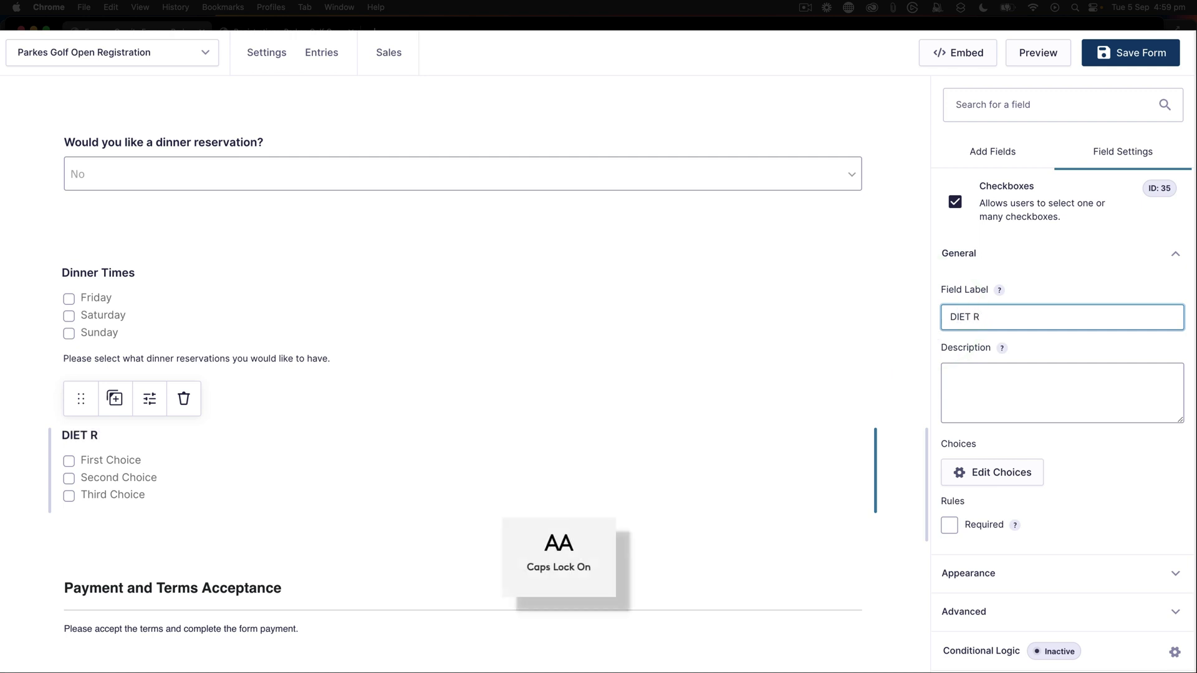
type(" R")
key("BackSpace")
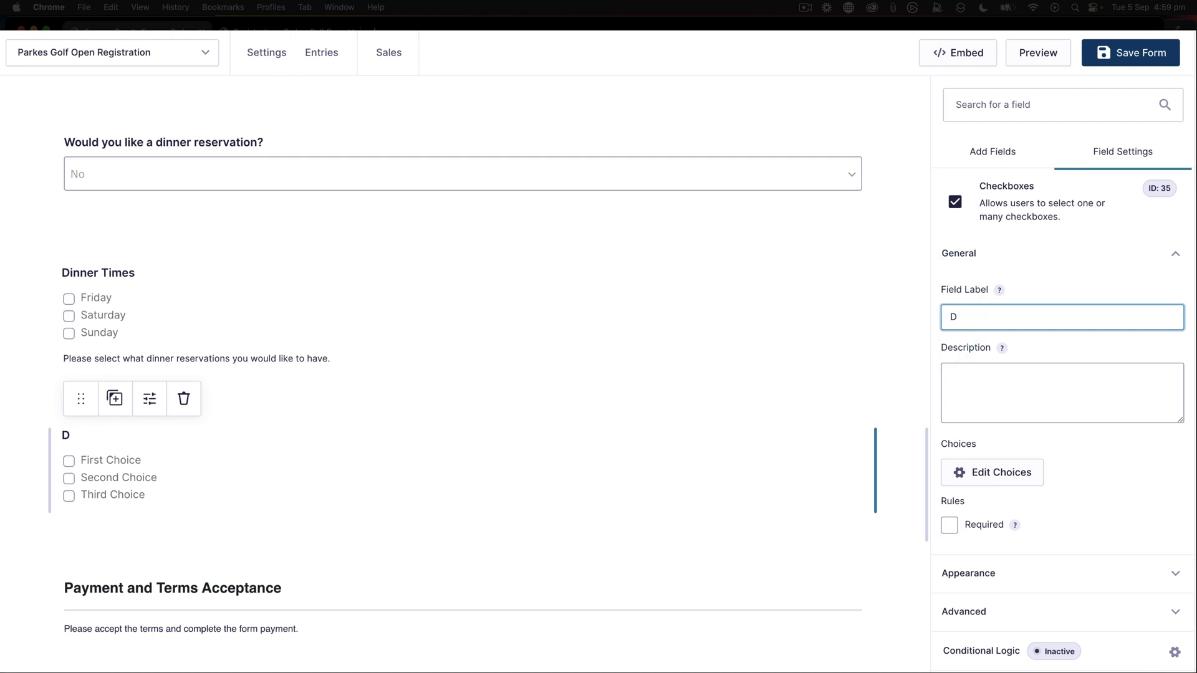
key("Caps_Lock")
type("iet Requ")
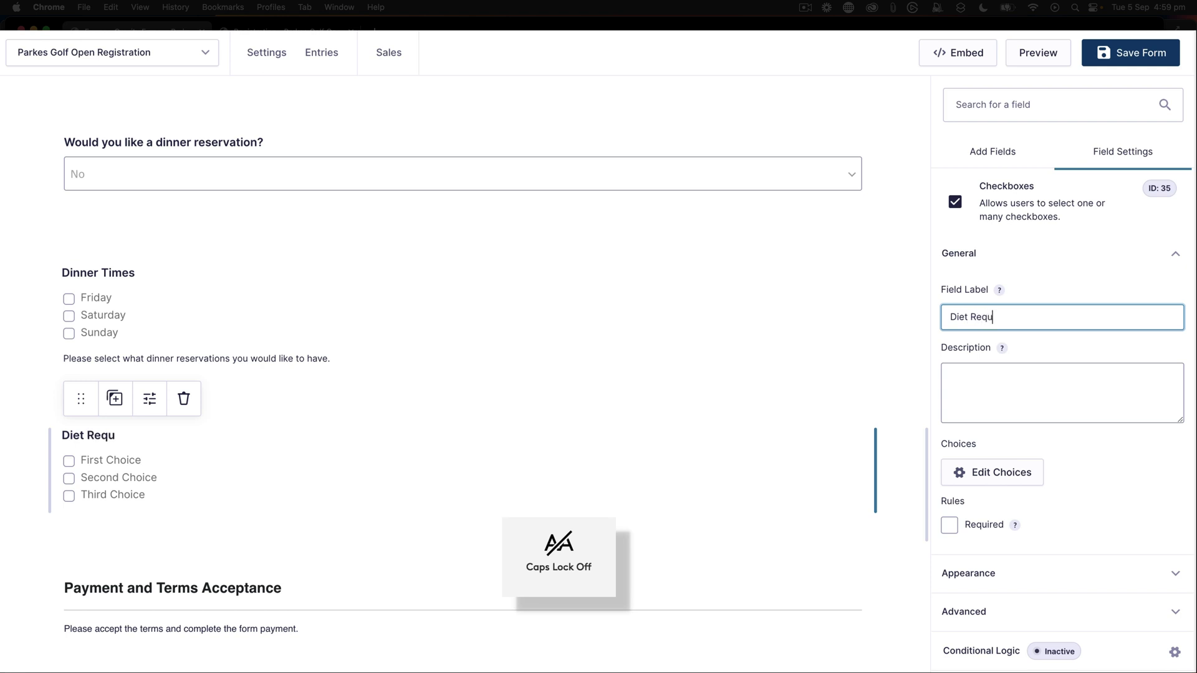
type("irements")
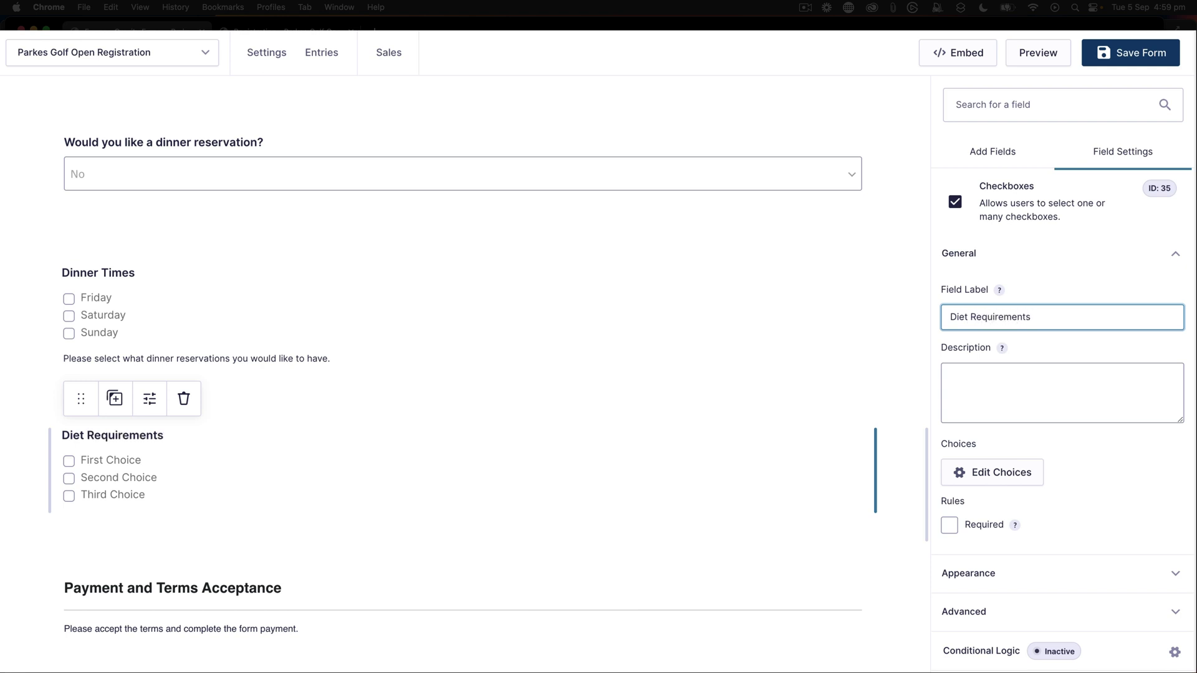
left_click(1002, 387)
type("Ple")
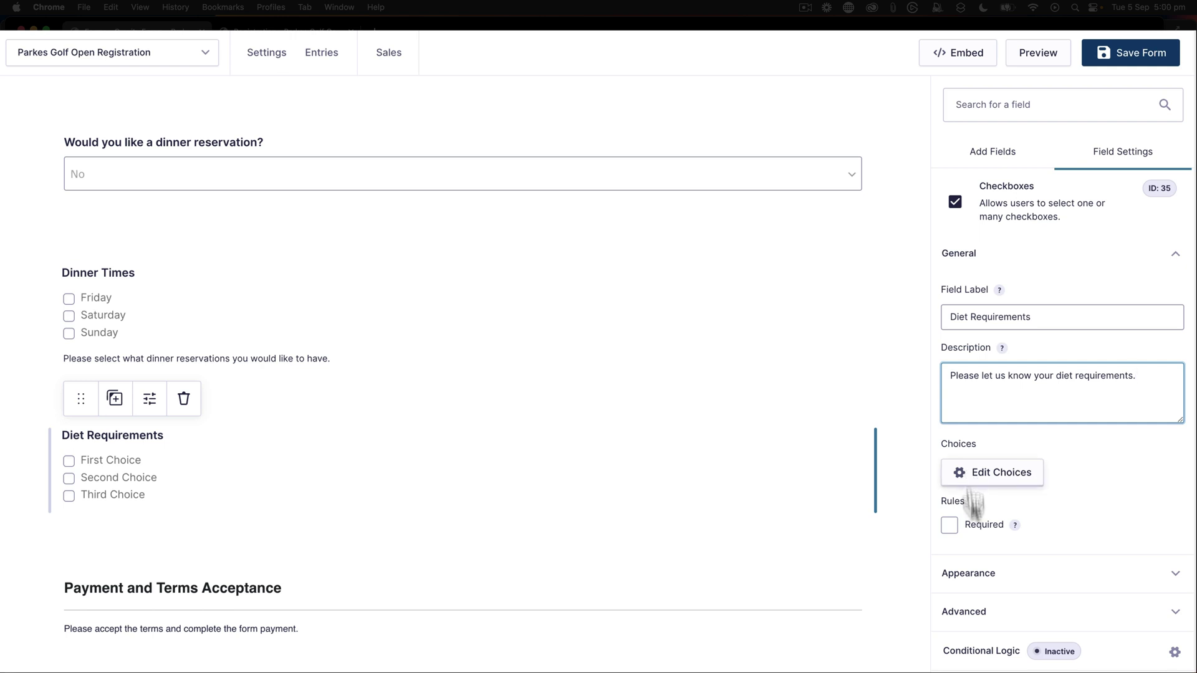
Enable the Diet Requirements rule: Show if 'Would you like a dinner reservation?' is Yes.
left_click(972, 651)
left_click(505, 182)
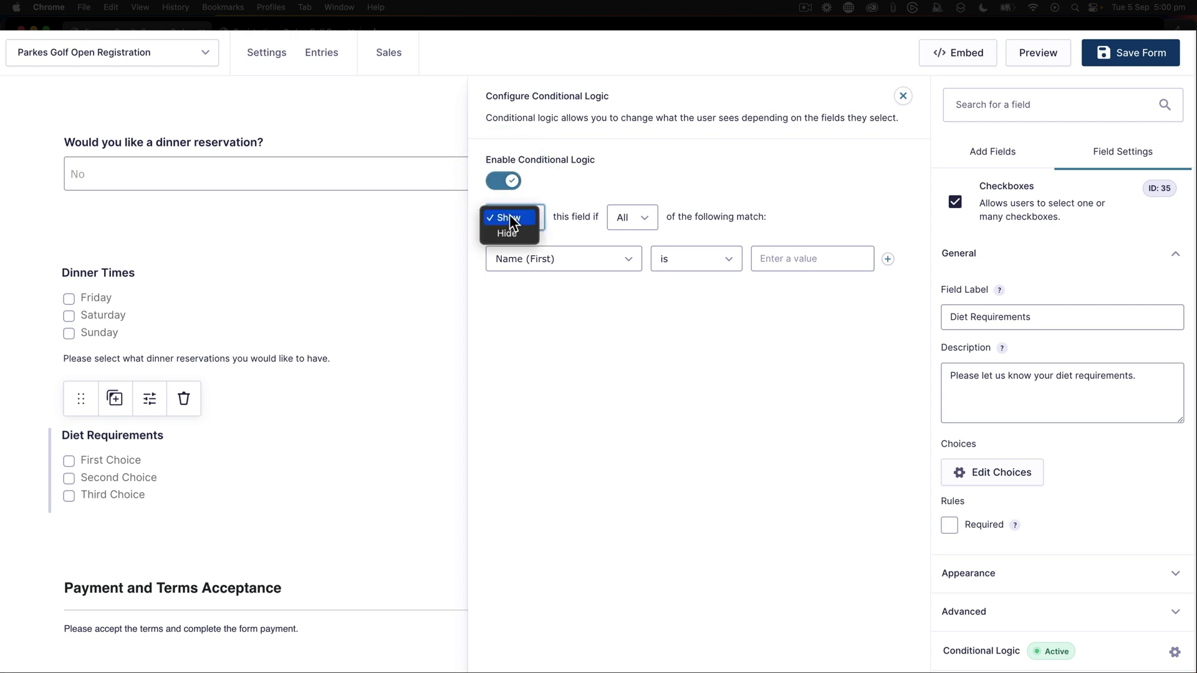
left_click(573, 204)
left_click(559, 258)
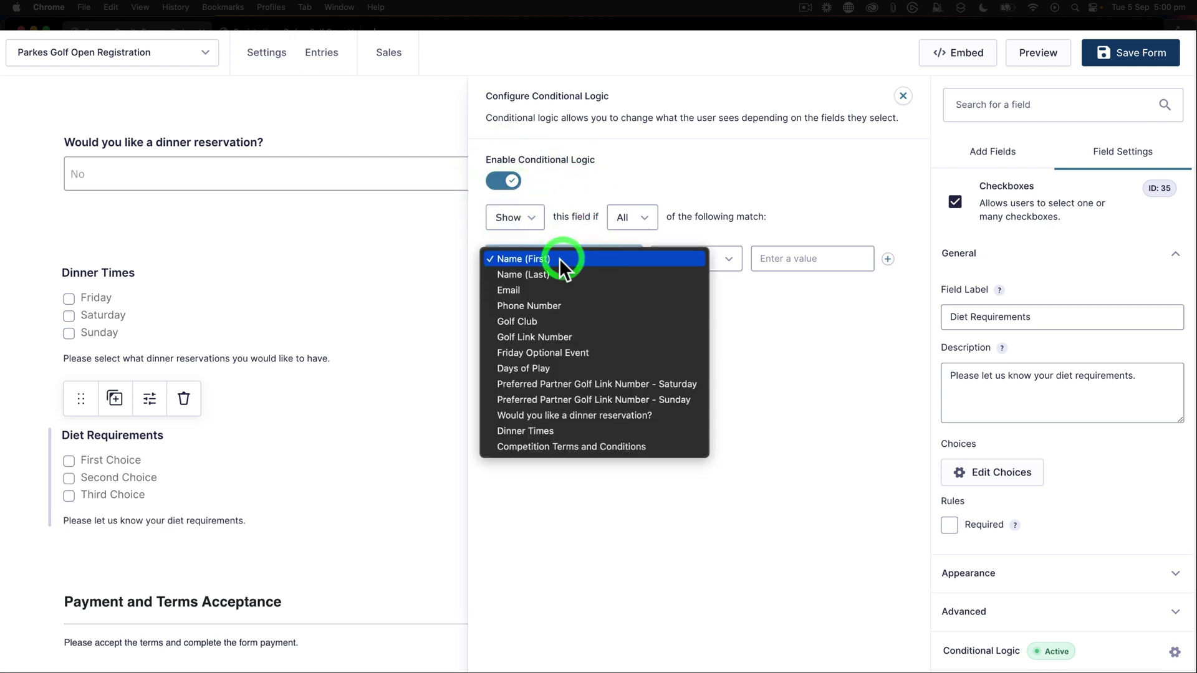
left_click(549, 413)
left_click(773, 259)
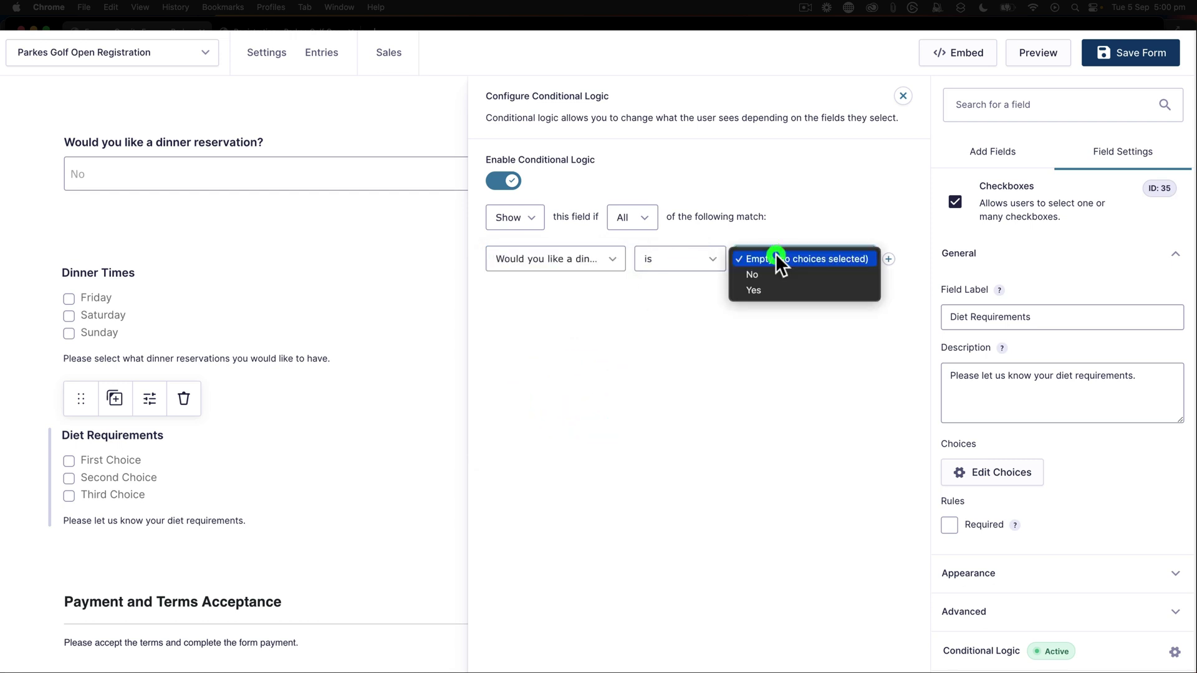
left_click(761, 291)
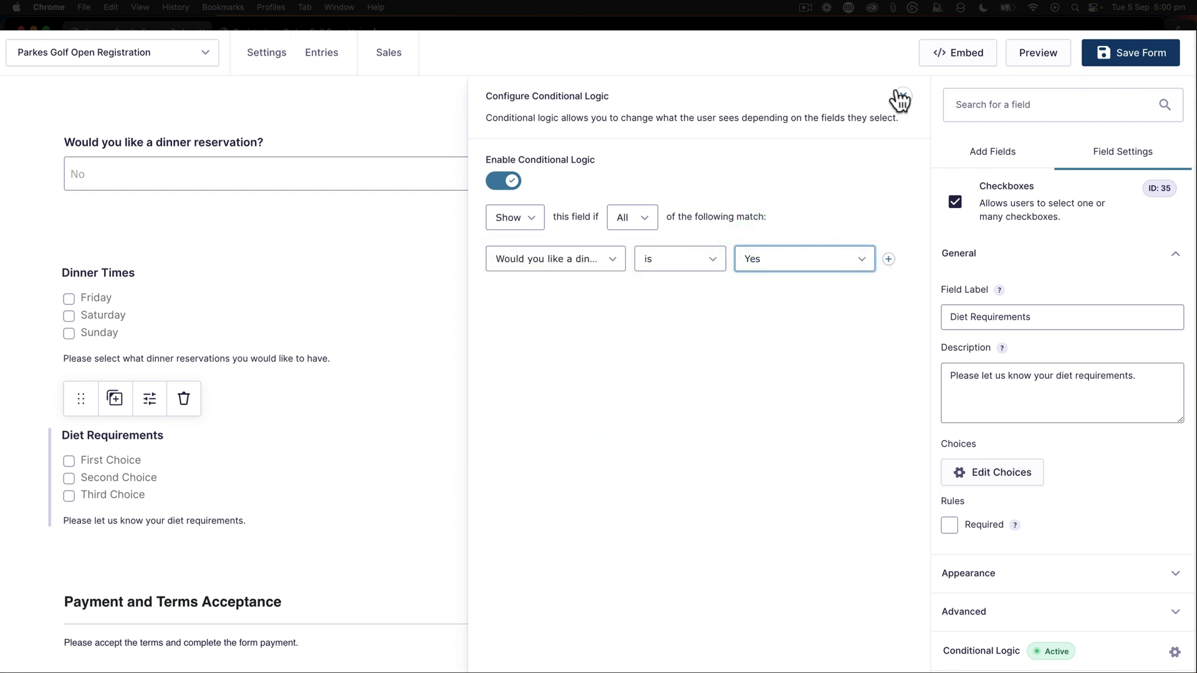
Rename the three choices to Vegan, Gluten Free and Vegetarian, then save the form.
left_click(973, 472)
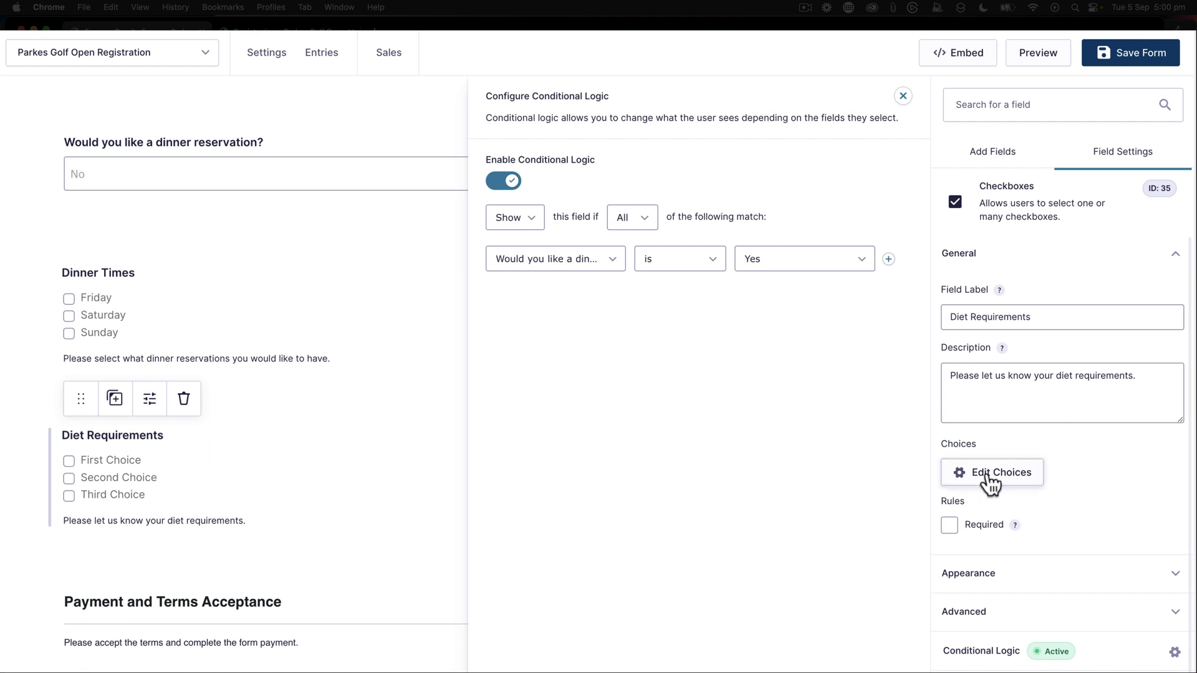
left_click_drag(682, 205, 570, 193)
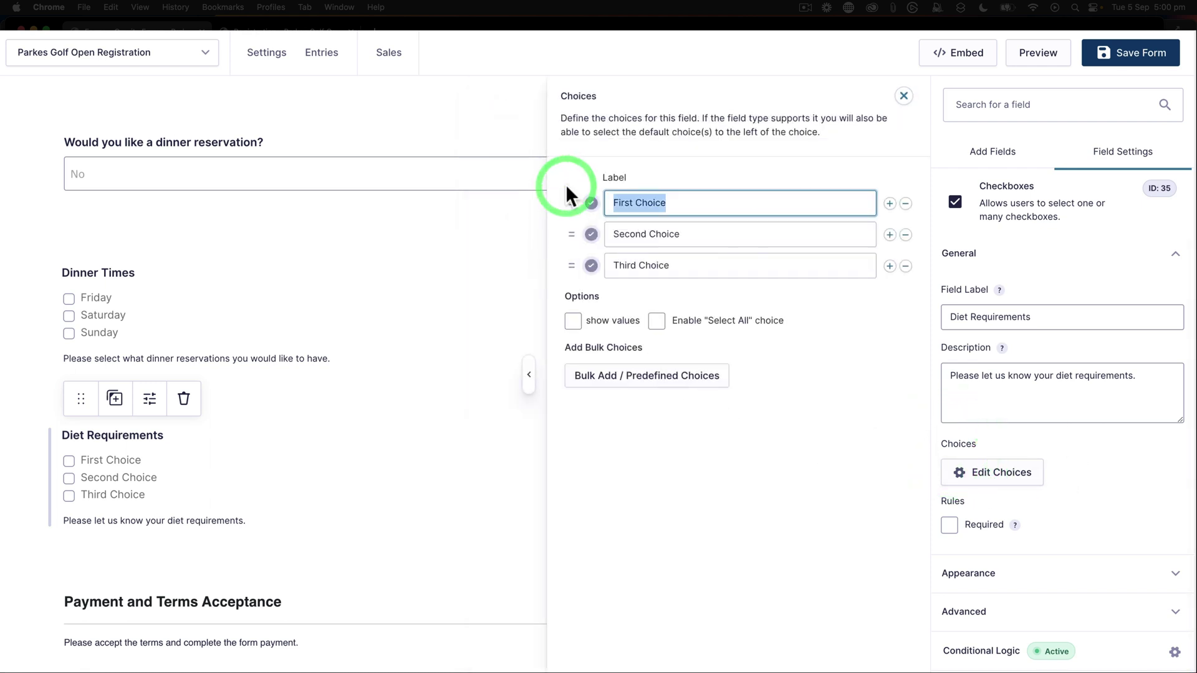
type("Vegan")
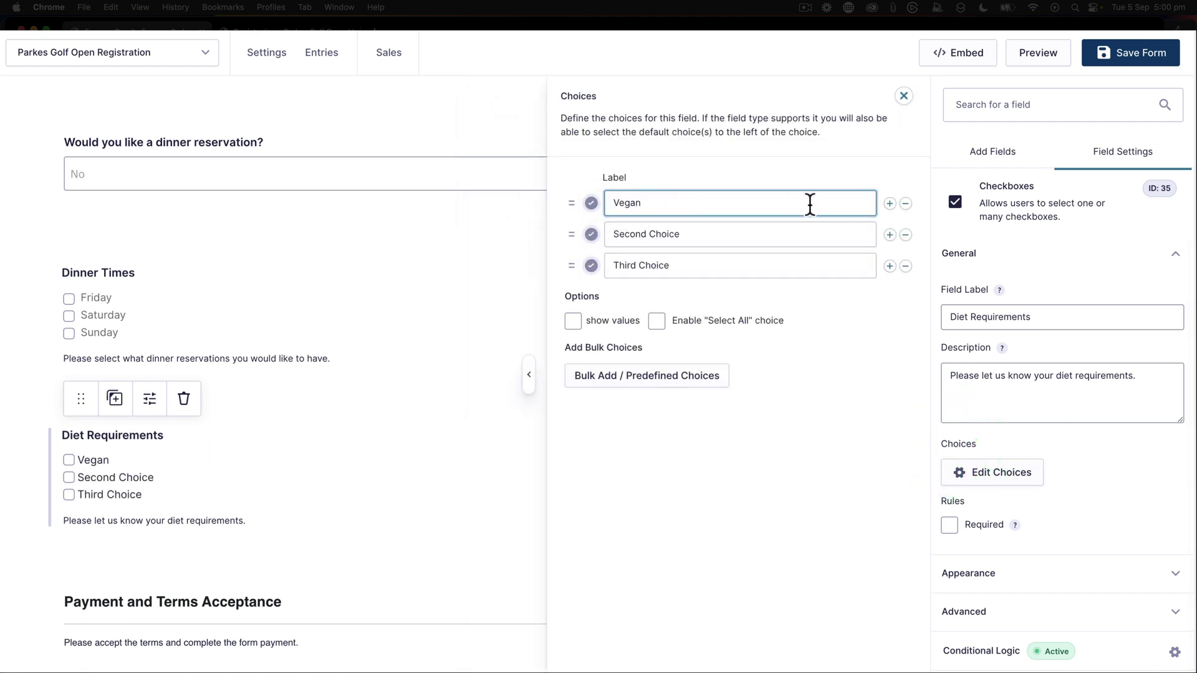
left_click_drag(716, 232, 595, 232)
type("Gluten Free")
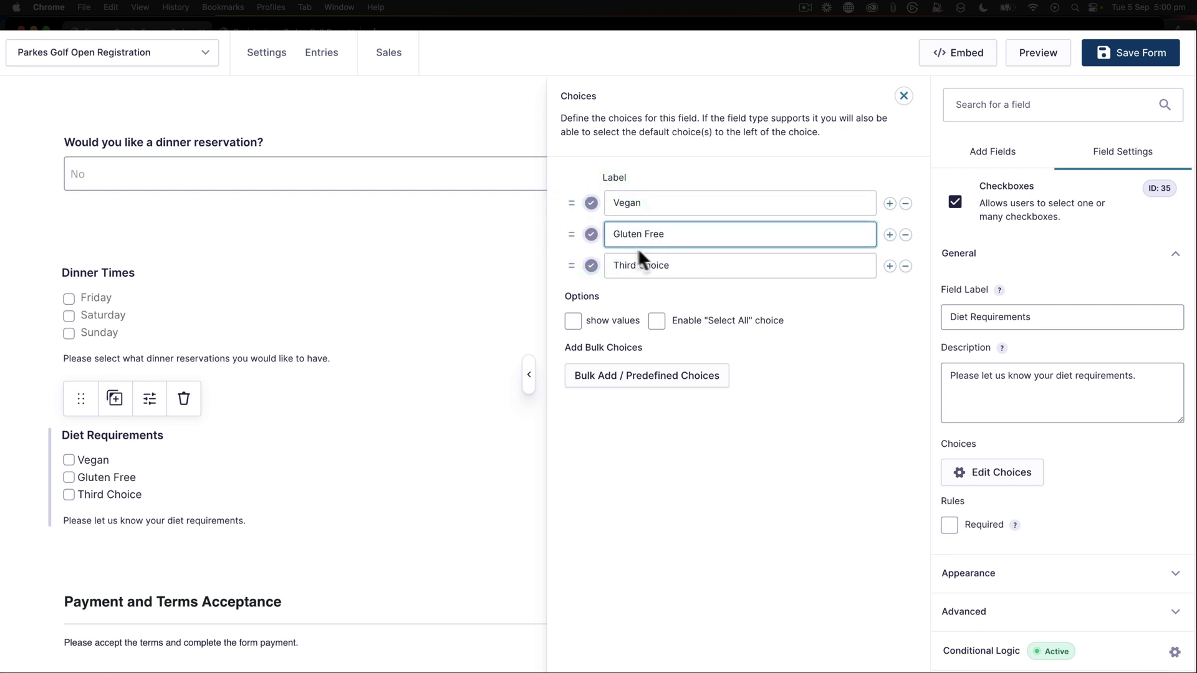
left_click_drag(707, 265, 596, 267)
type("Vegetarian")
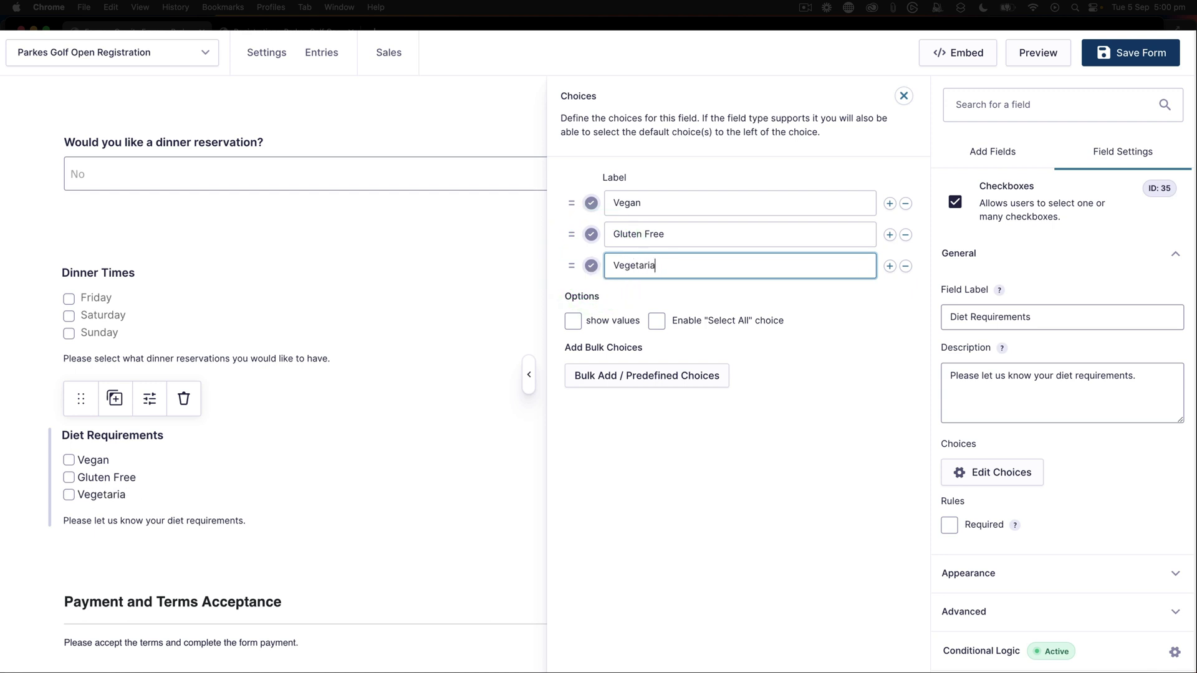
left_click(903, 95)
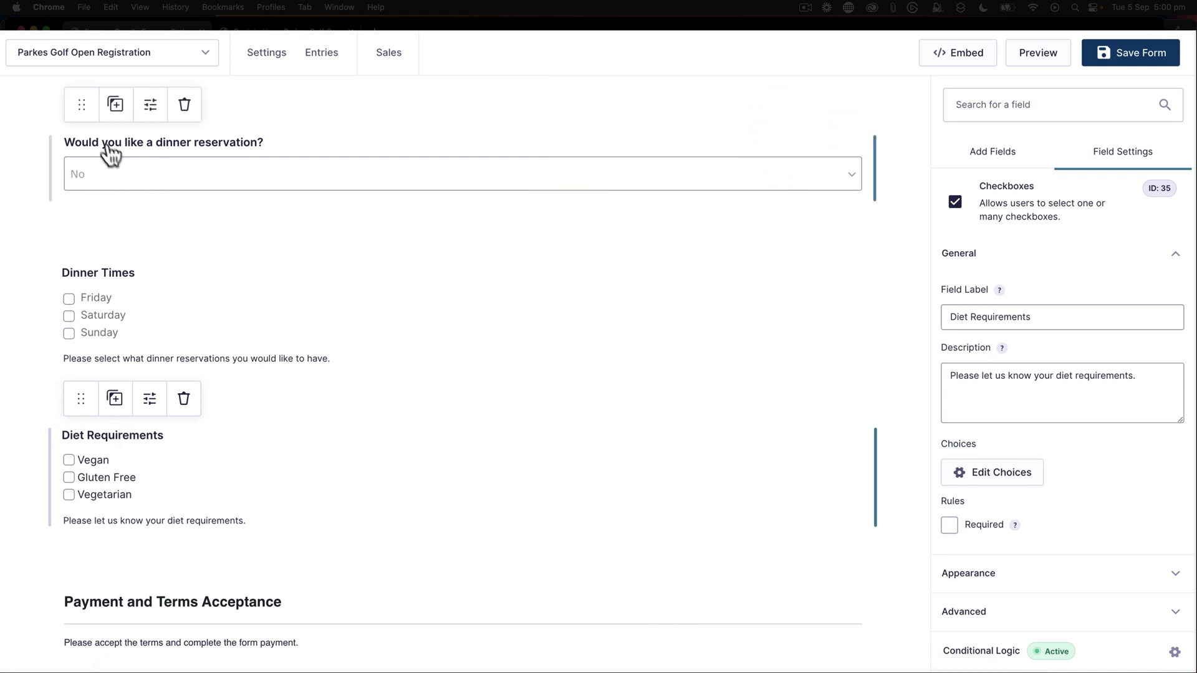
left_click(1121, 55)
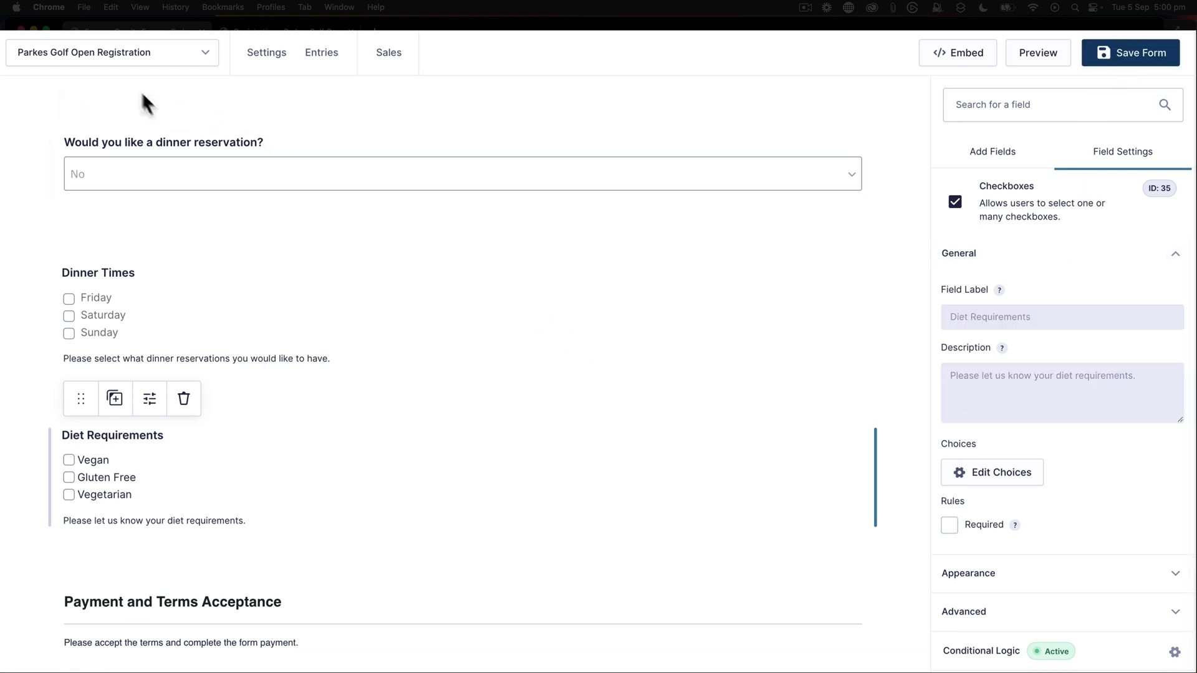
Reload the live registration page and answer Yes to the dinner reservation question.
left_click(258, 29)
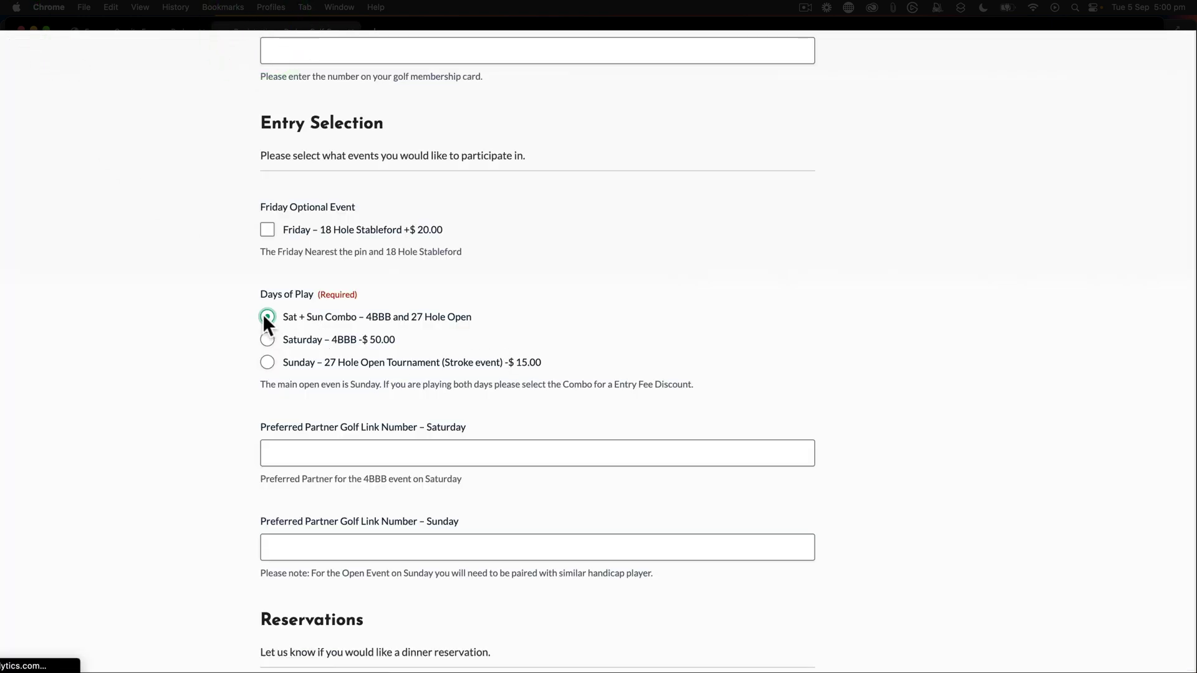
key("super+r")
scroll(342, 241, "down", 3)
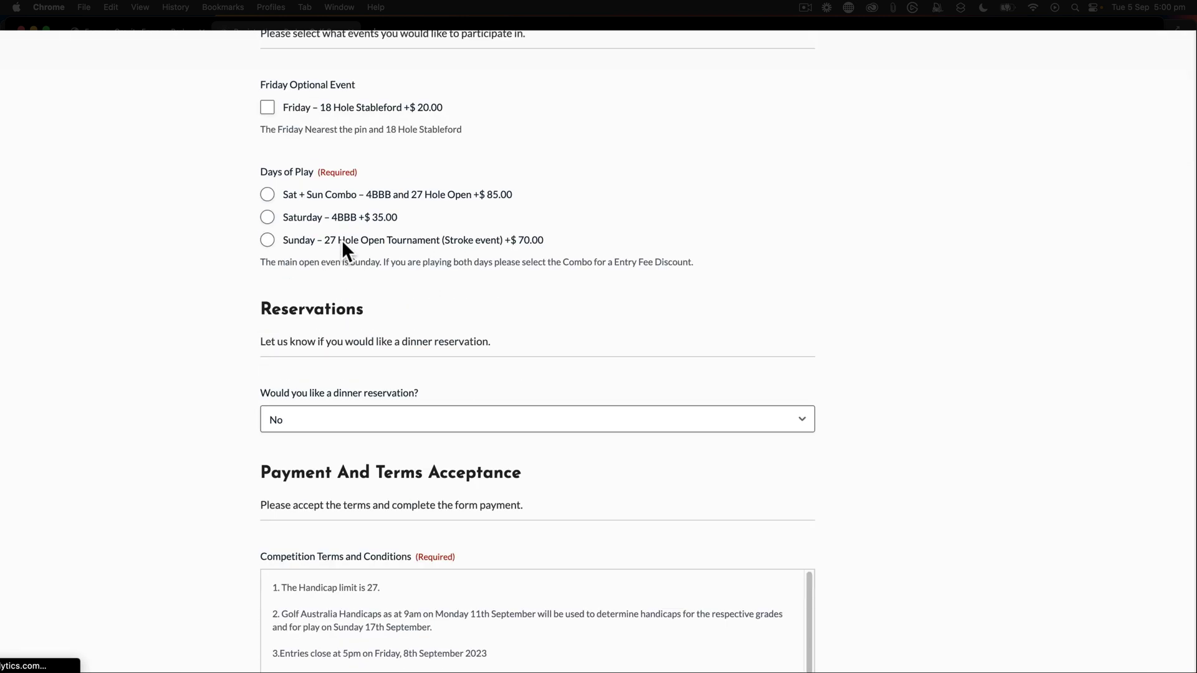
left_click(302, 418)
left_click(297, 436)
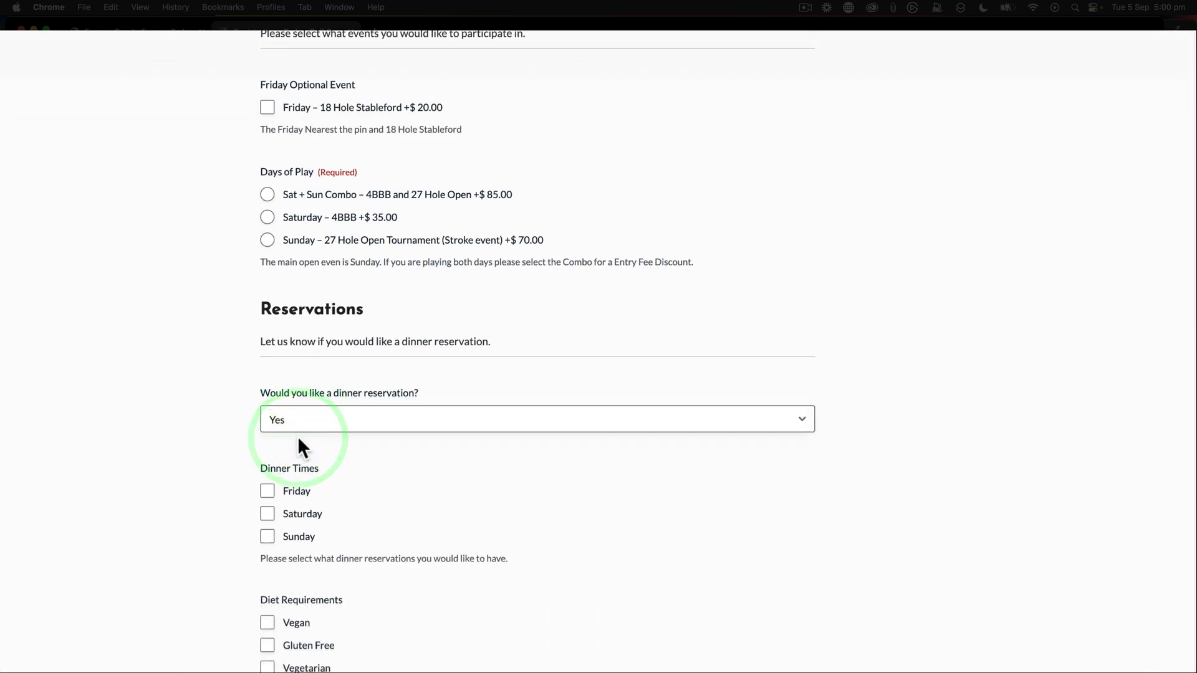
Tick then untick the Vegetarian, Vegan and Gluten Free diet requirement options.
scroll(297, 436, "down", 3)
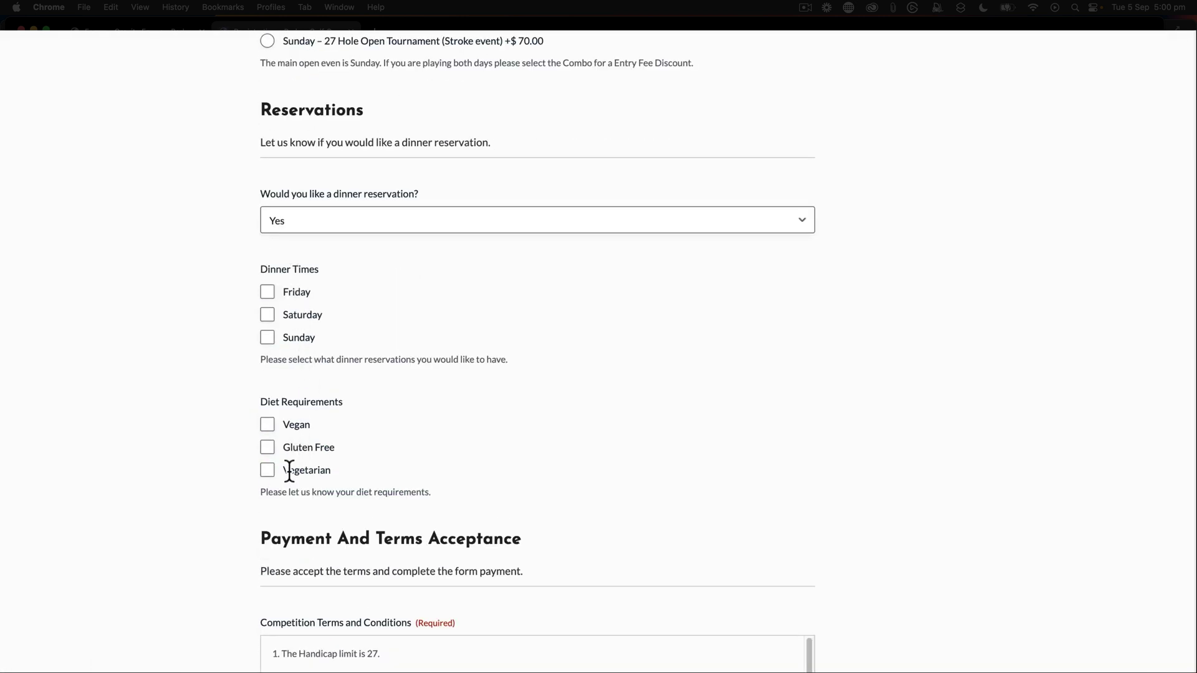
left_click(266, 471)
left_click(265, 427)
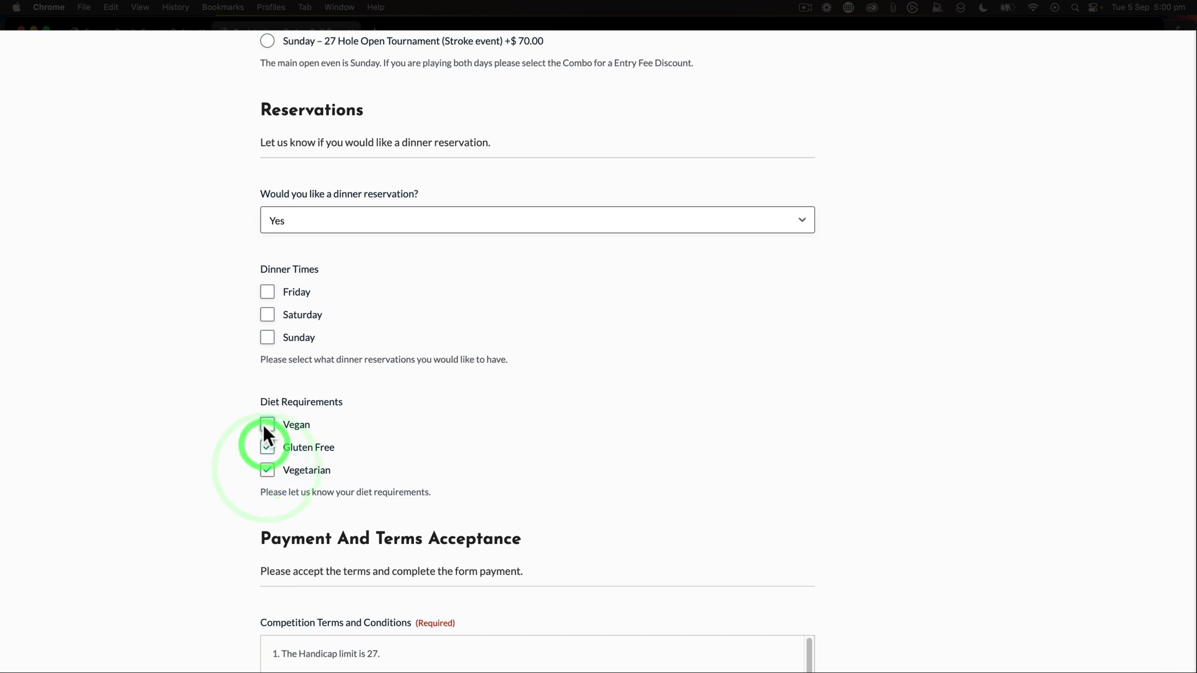
left_click(266, 447)
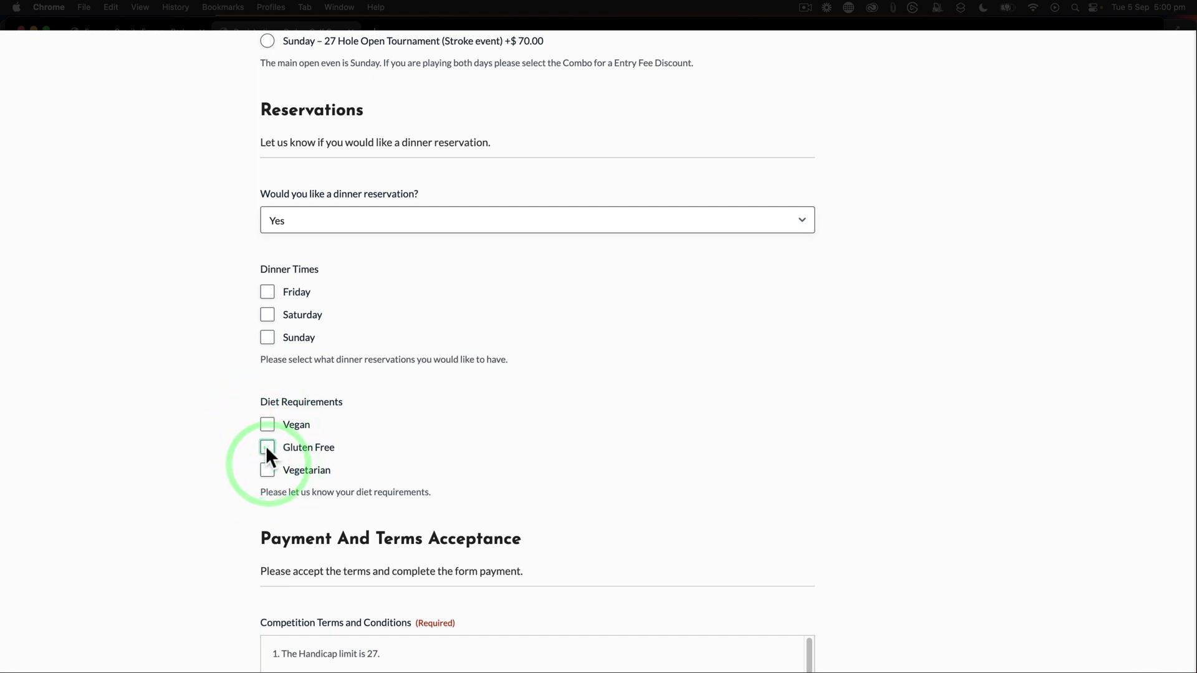
left_click(268, 470)
left_click(267, 447)
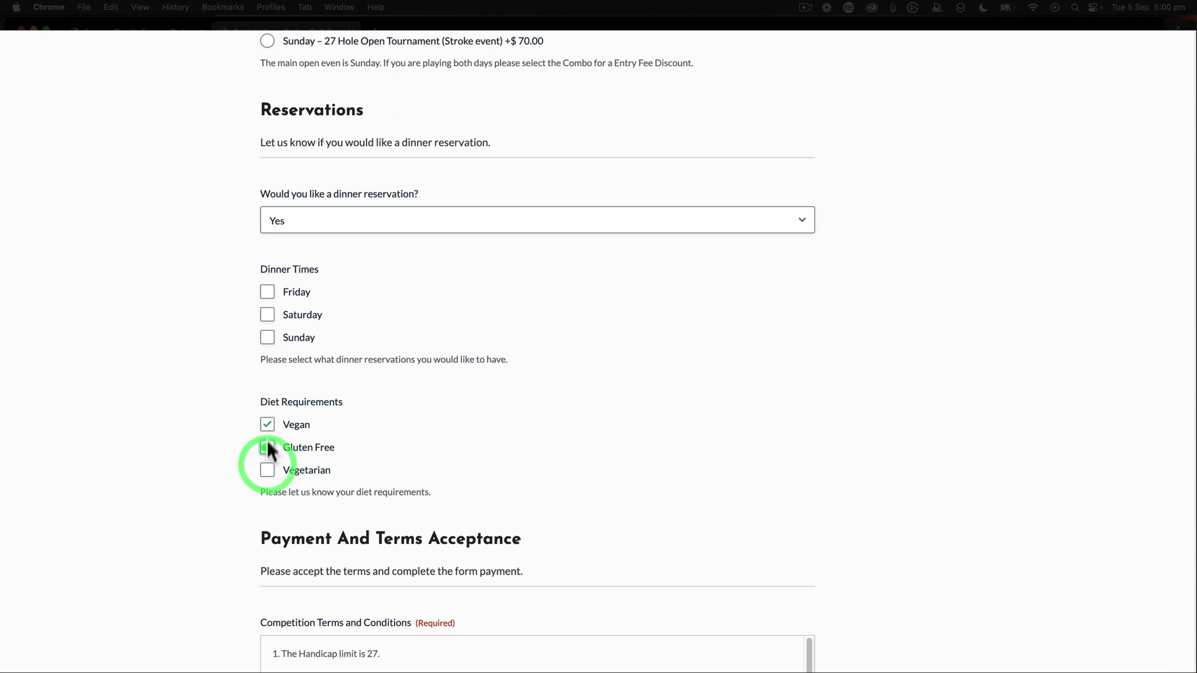
left_click(267, 424)
Tick then untick the Friday, Saturday and Sunday dinner time options.
left_click(266, 339)
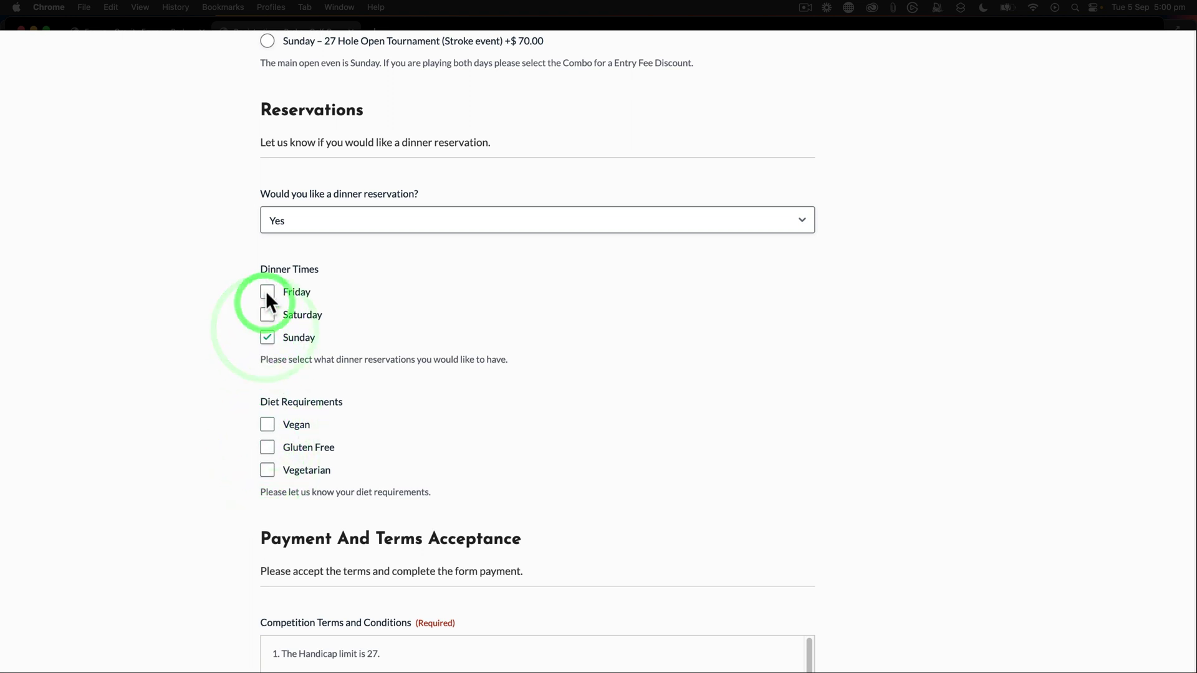
left_click(266, 291)
left_click(267, 314)
left_click(267, 338)
left_click(266, 315)
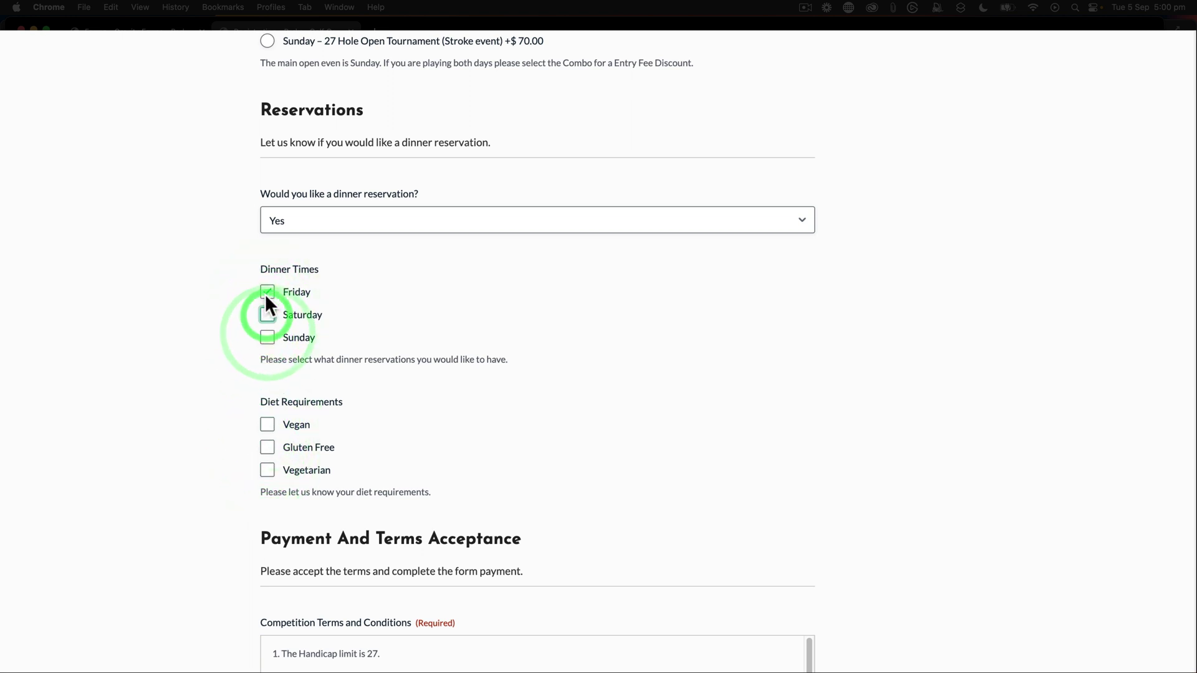
left_click(265, 292)
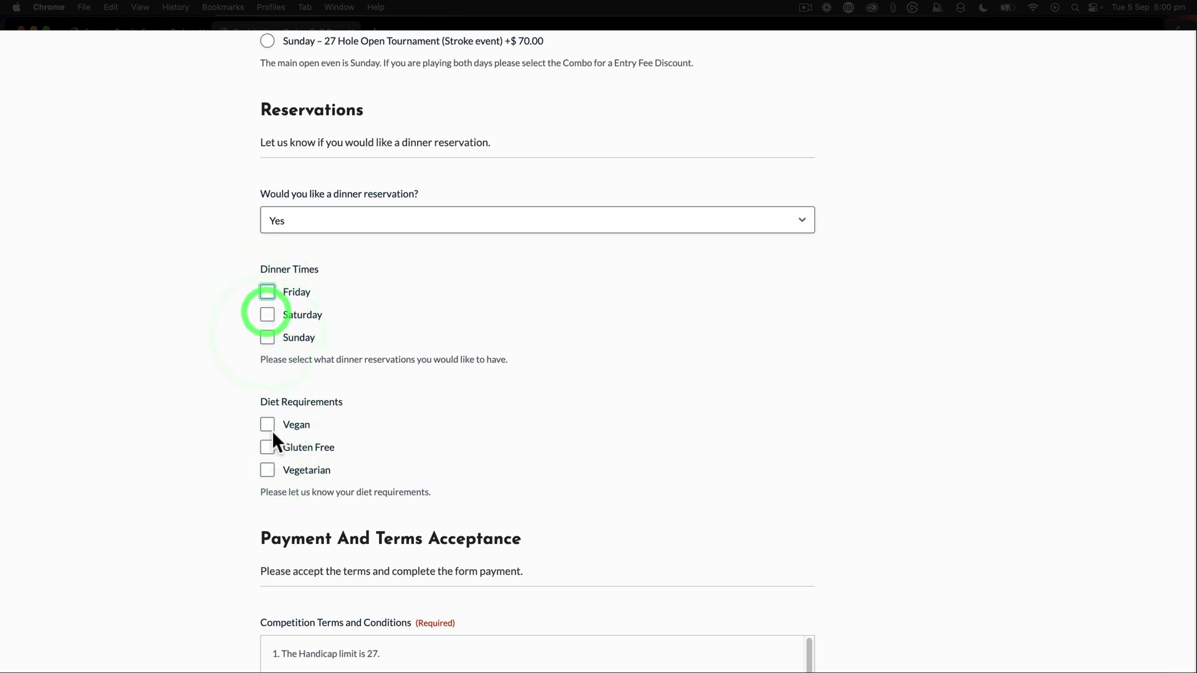
Switch the dinner answer No, Yes, No to confirm both dinner sections hide and reappear.
left_click(301, 221)
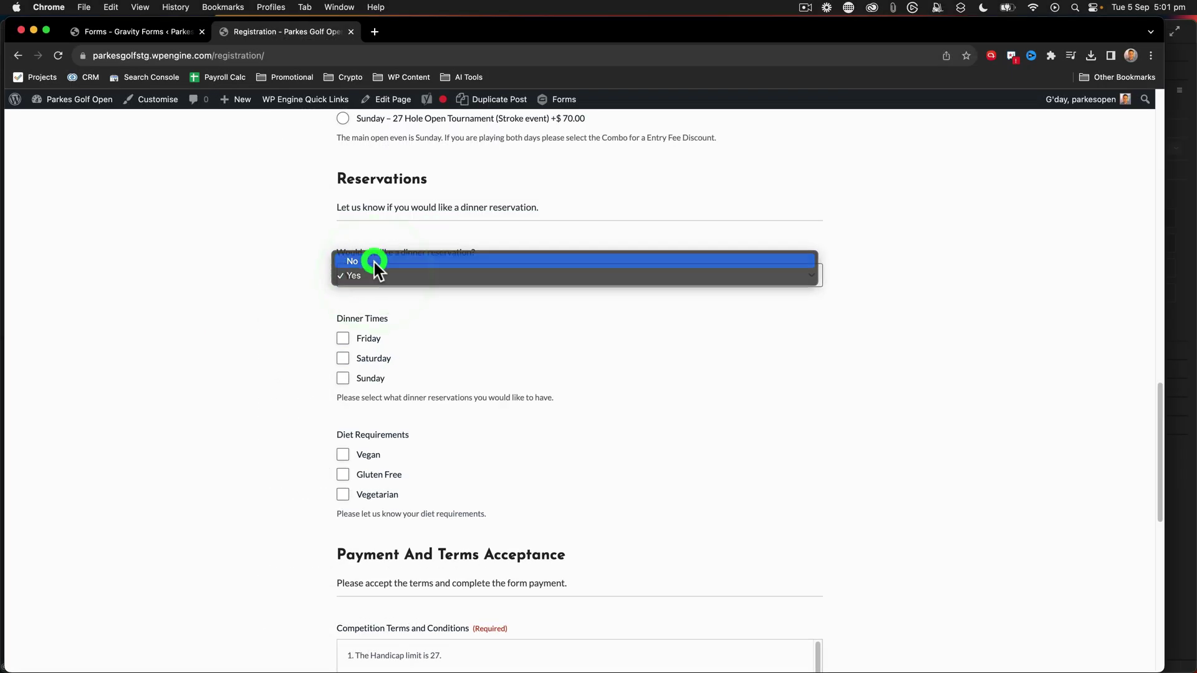
left_click(374, 261)
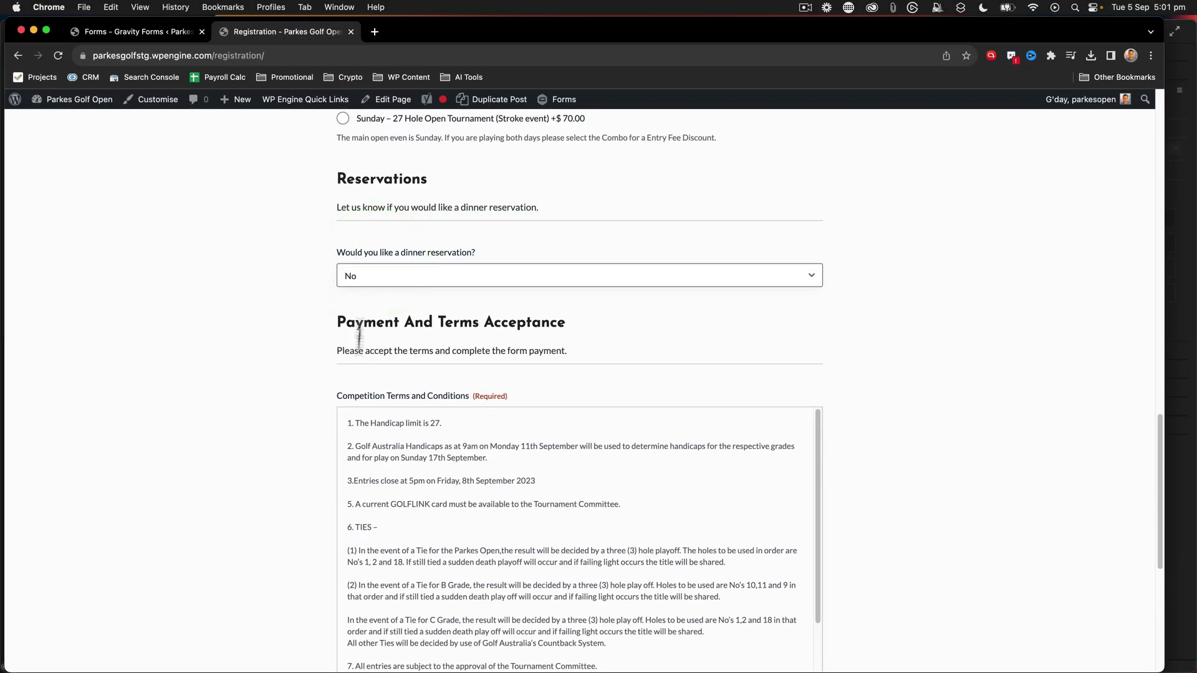
left_click(366, 275)
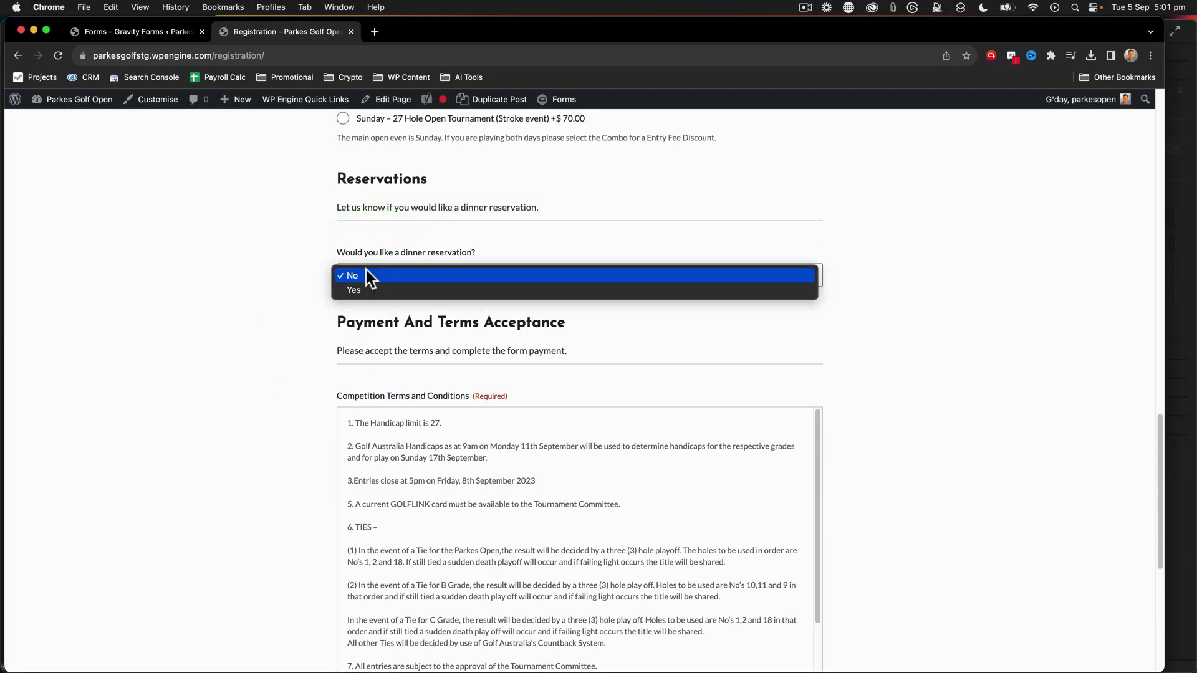
left_click(365, 290)
left_click(366, 271)
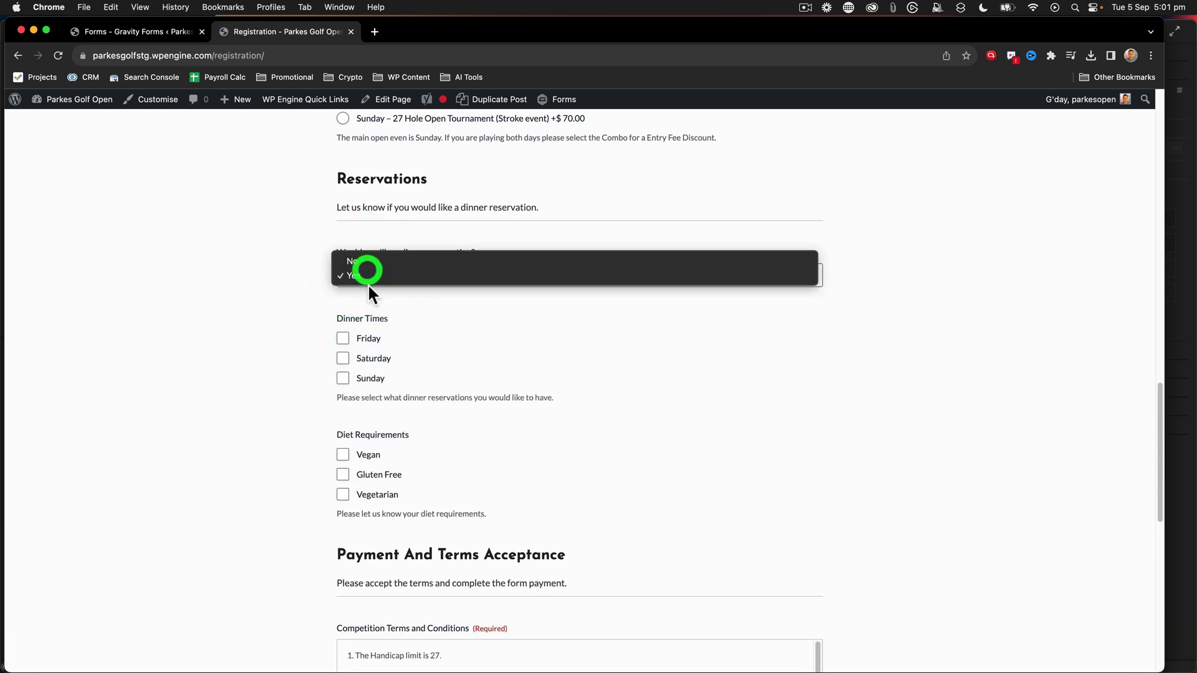
left_click(365, 261)
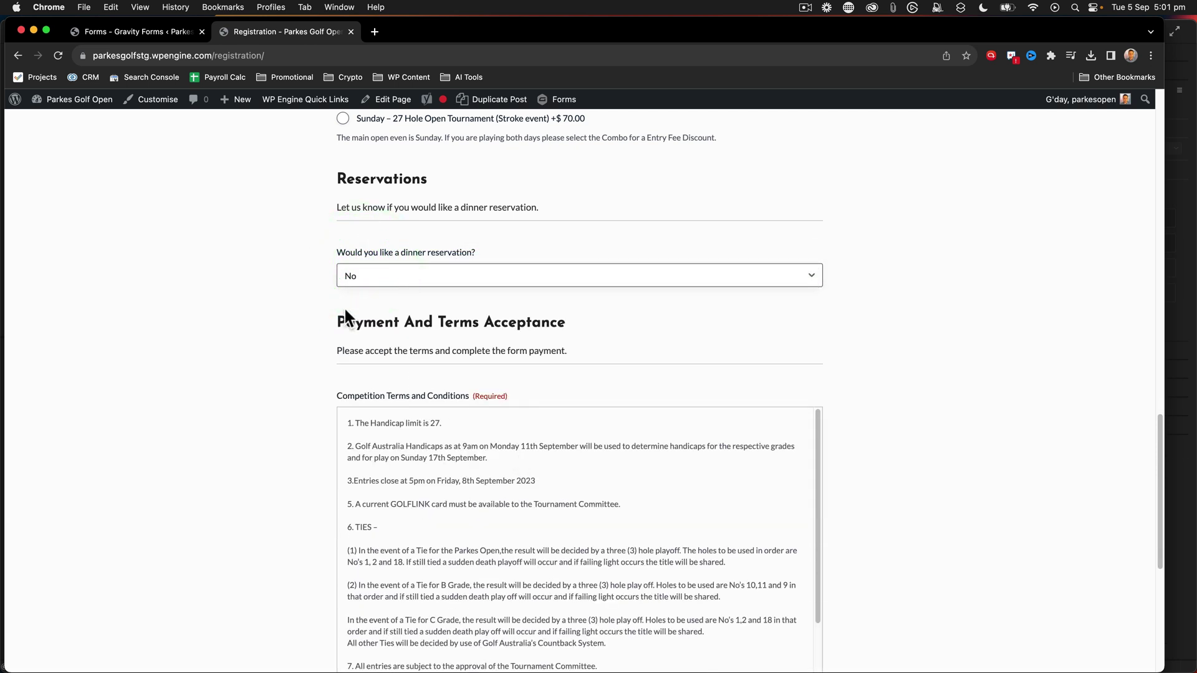
scroll(345, 310, "up", 3)
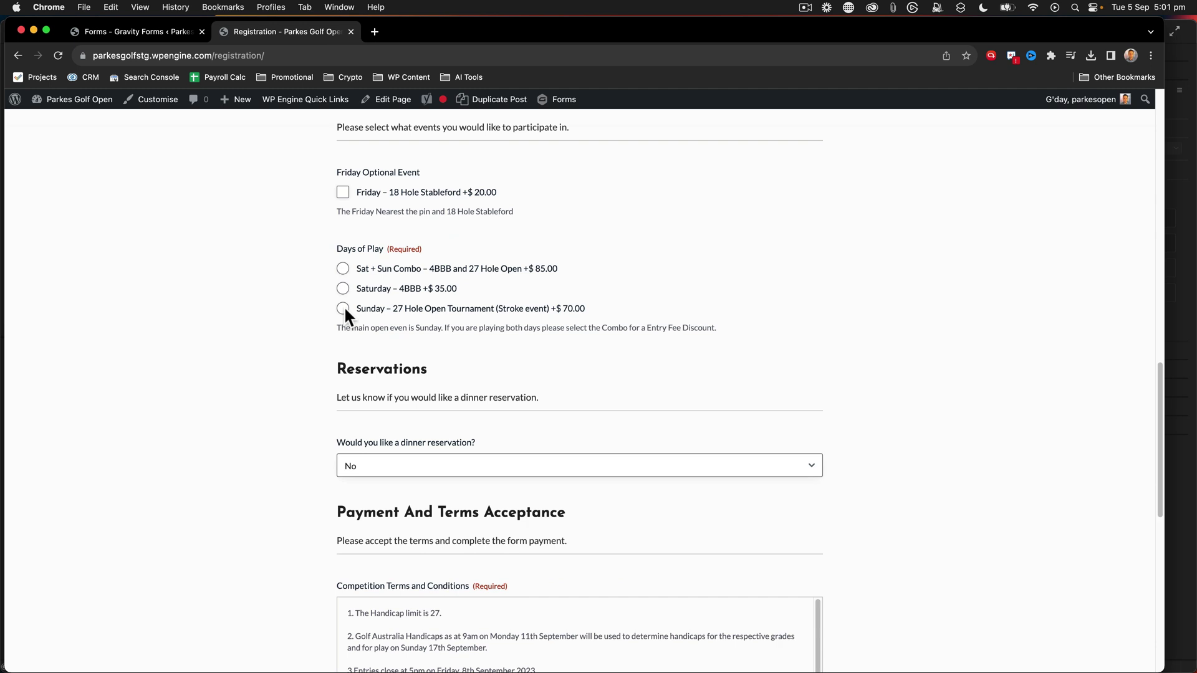